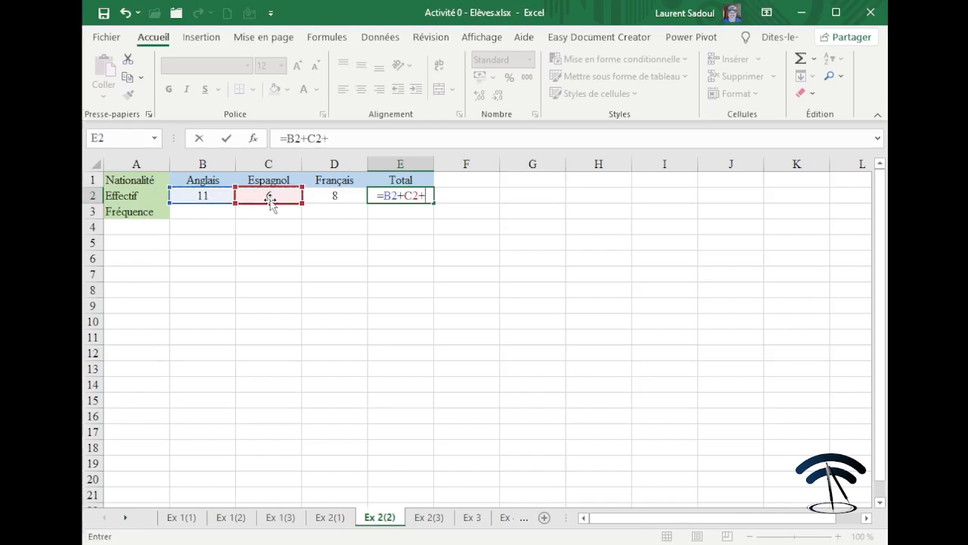
Step: Complete the total in E2 as the addition formula =B2+C2+D2
click(321, 195)
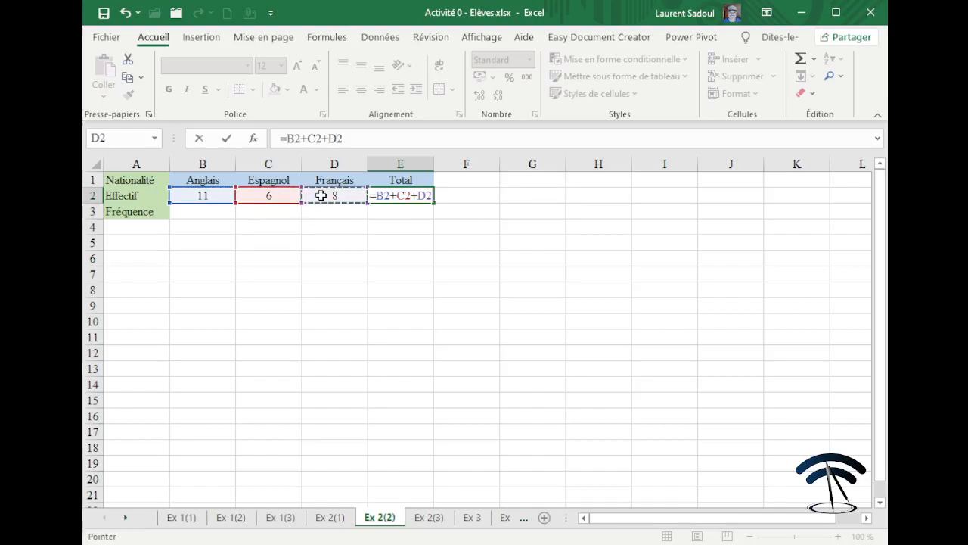
key(Return)
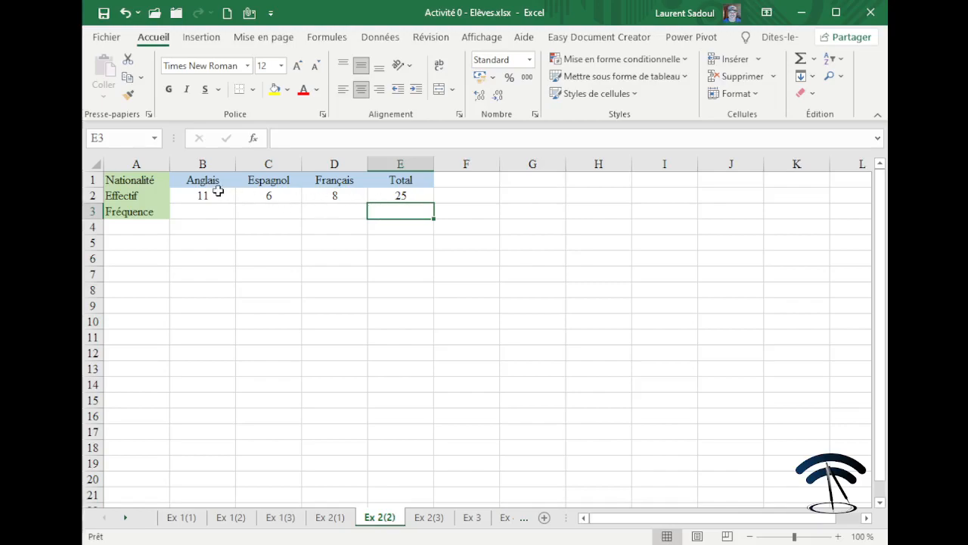
Step: Replace the total formula in E2 with =SOMME(B2:D2)
click(391, 196)
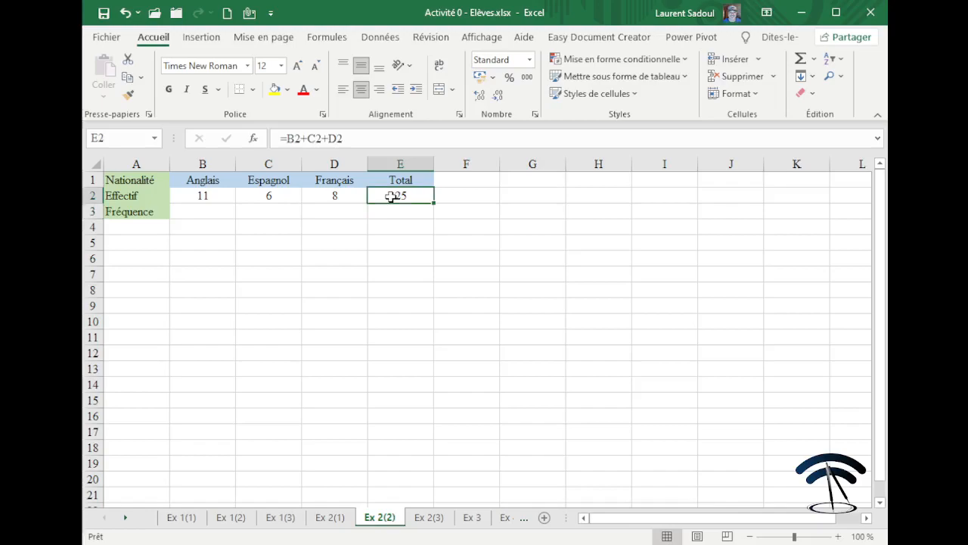
double_click(391, 196)
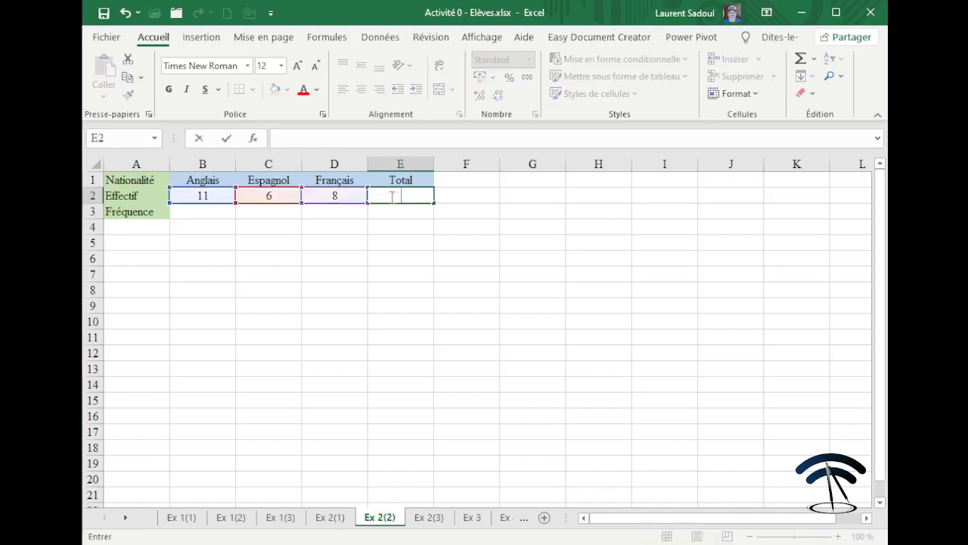
text(=)
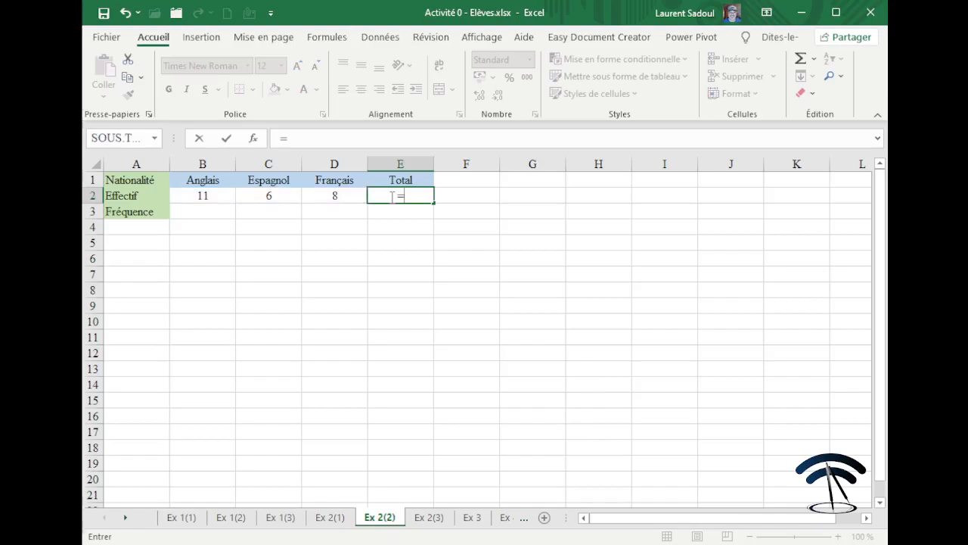
text(so)
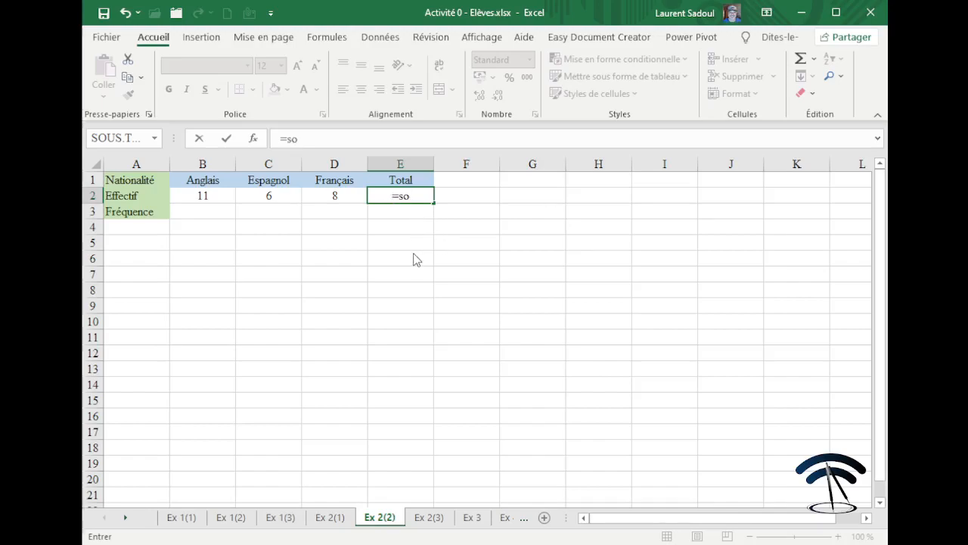
double_click(437, 215)
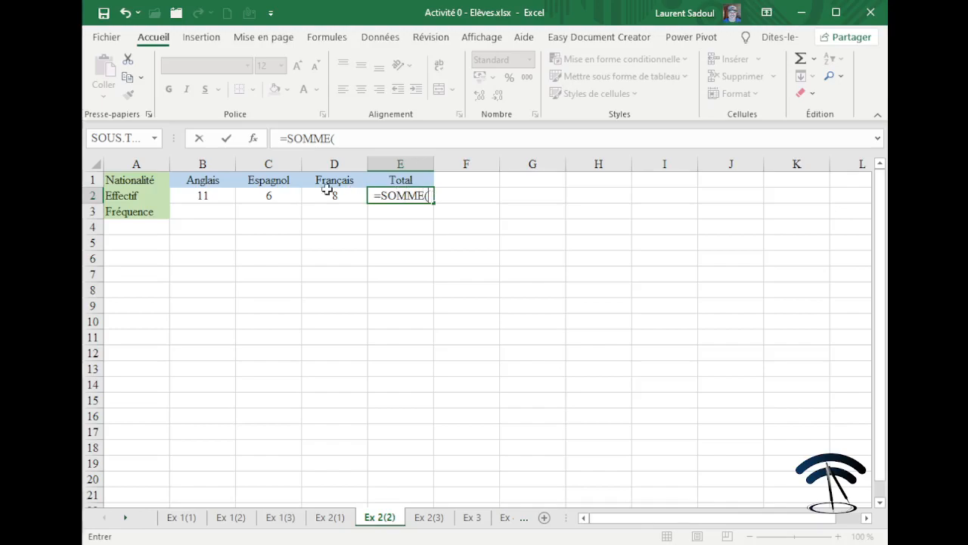
click(209, 195)
drag(210, 196, 304, 195)
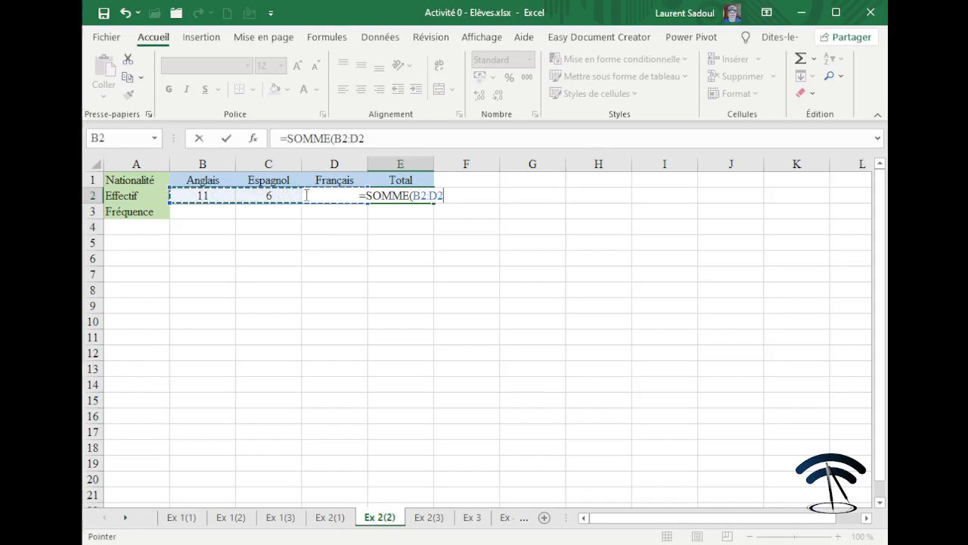
text())
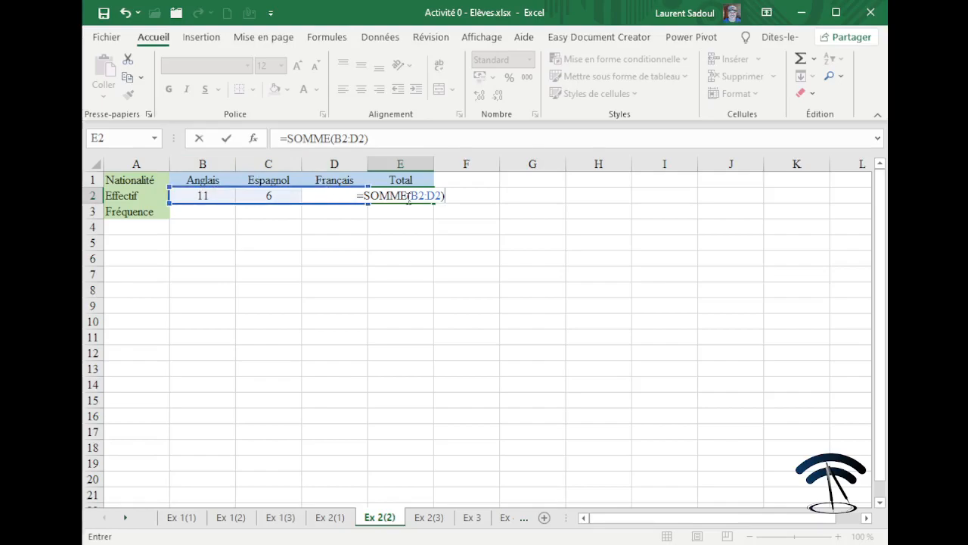
key(Return)
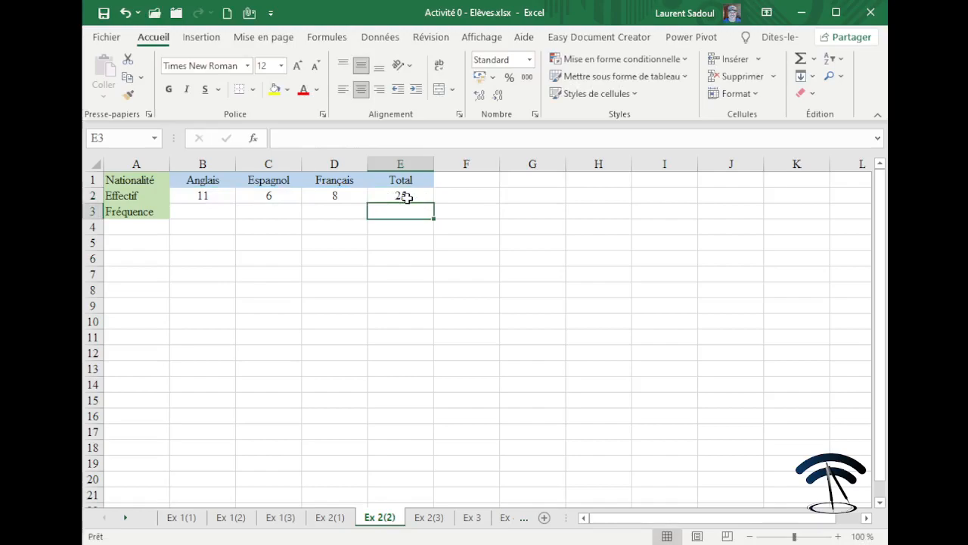
click(407, 197)
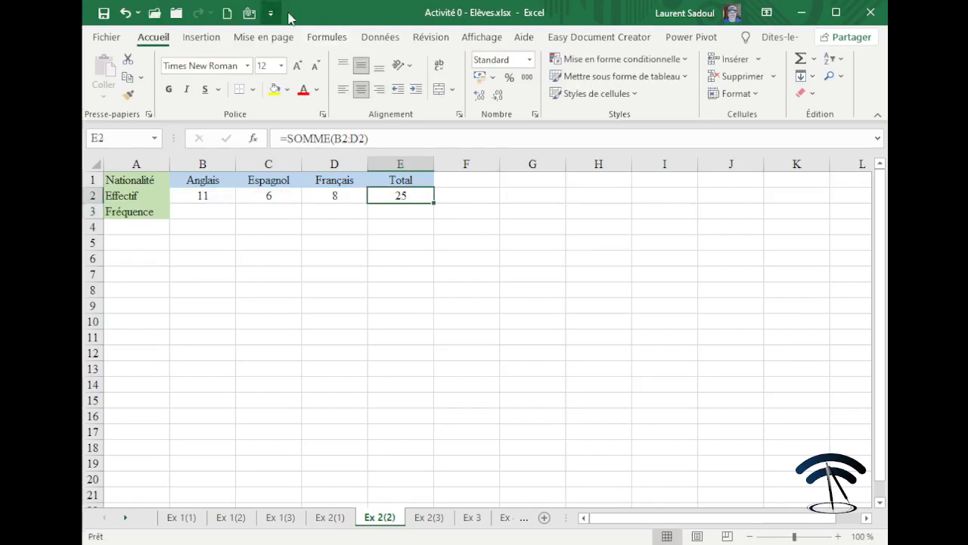
Step: Display the sheet's formulas to examine the total in E2, and switch back to showing values
click(490, 39)
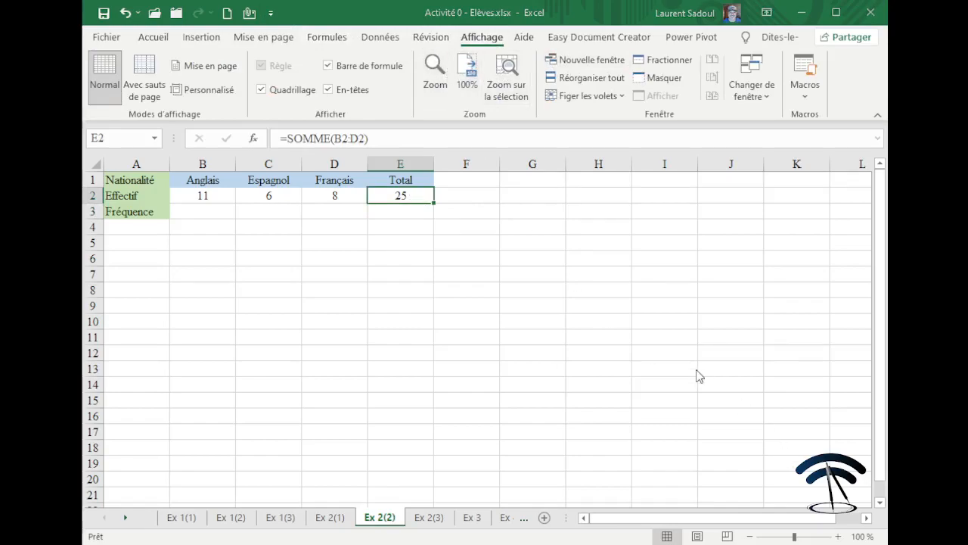
scroll(701, 456, up, 7)
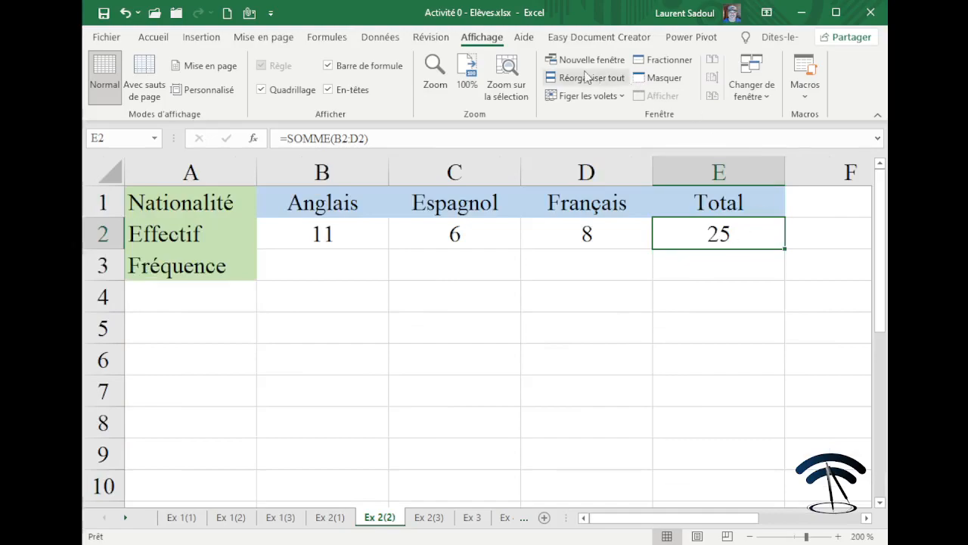
click(326, 38)
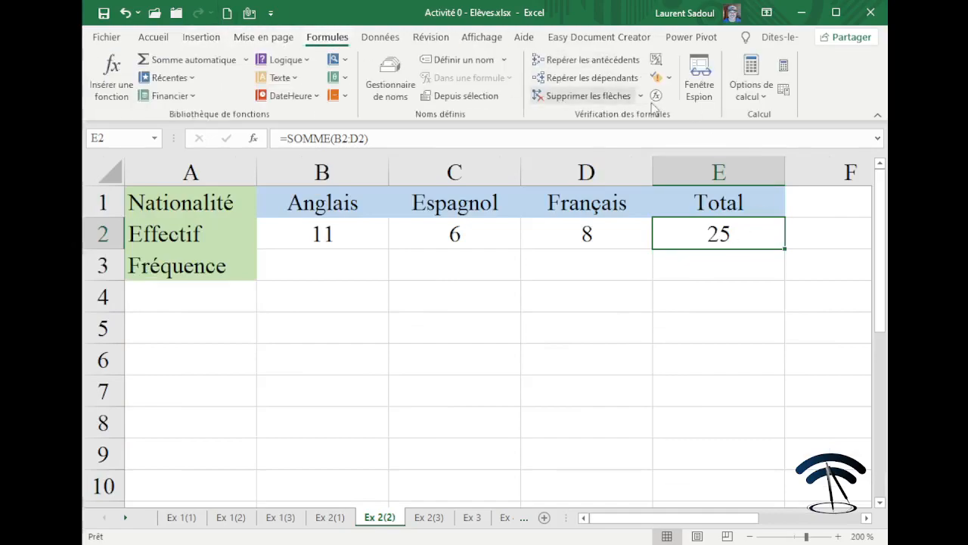
click(655, 60)
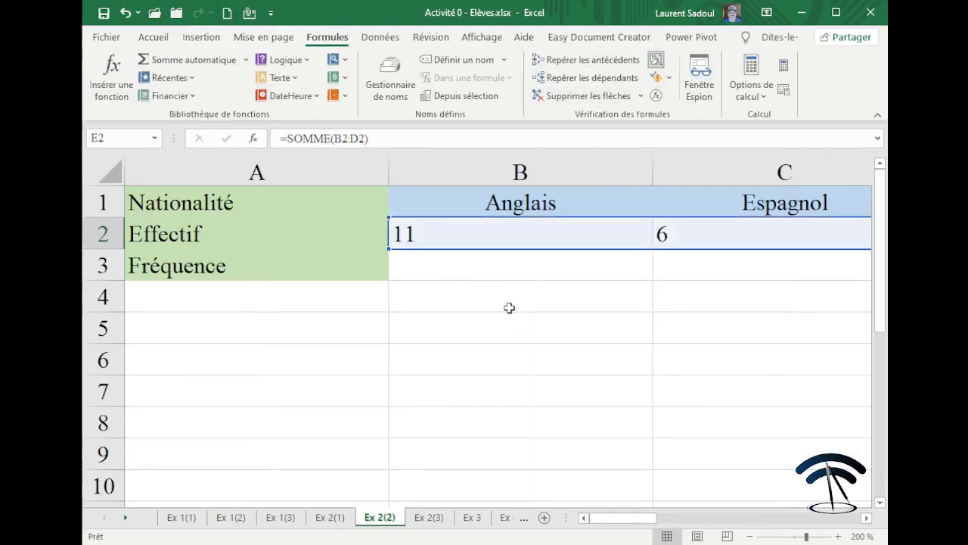
click(867, 518)
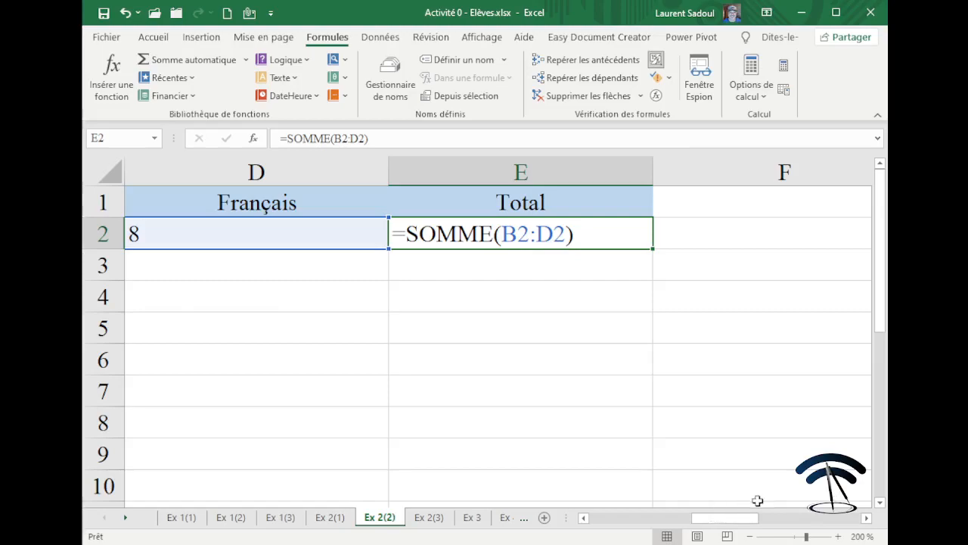
drag(752, 518, 659, 516)
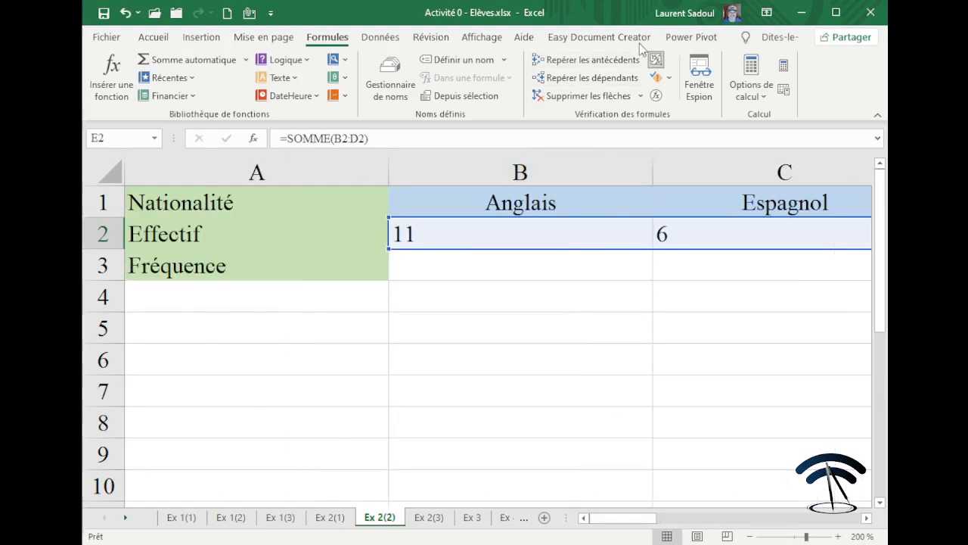
click(656, 62)
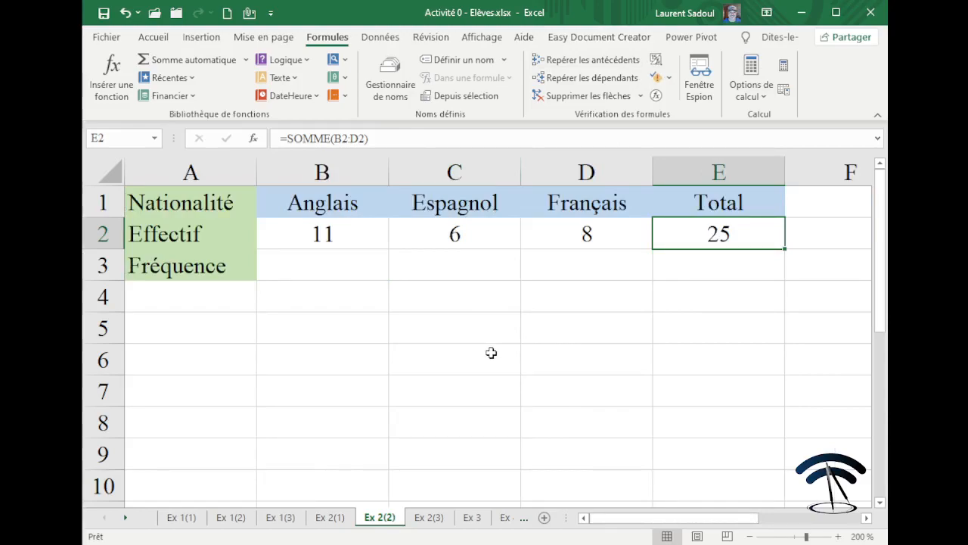
Step: Enter the frequency formula =B2/$E$2 in B3, with an absolute reference to the total
click(326, 260)
text(=)
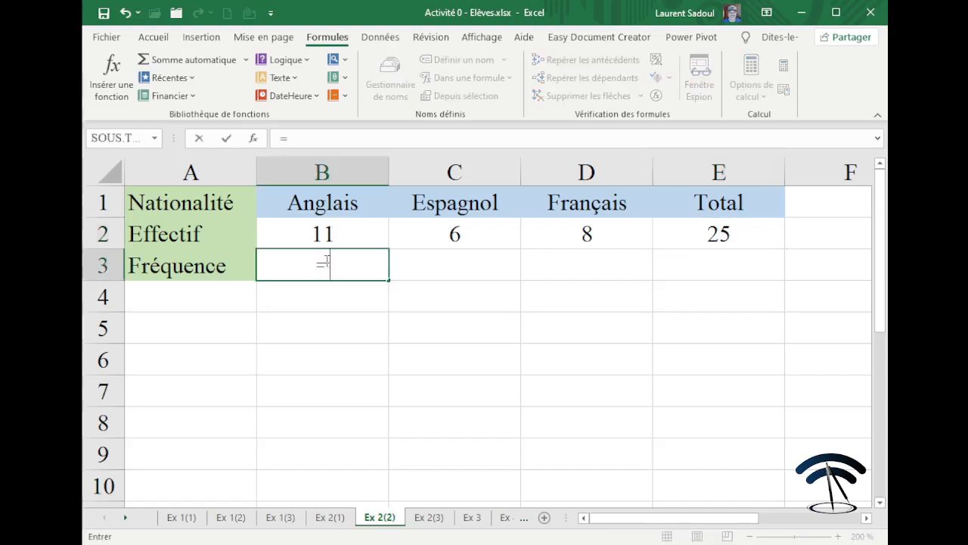
click(330, 234)
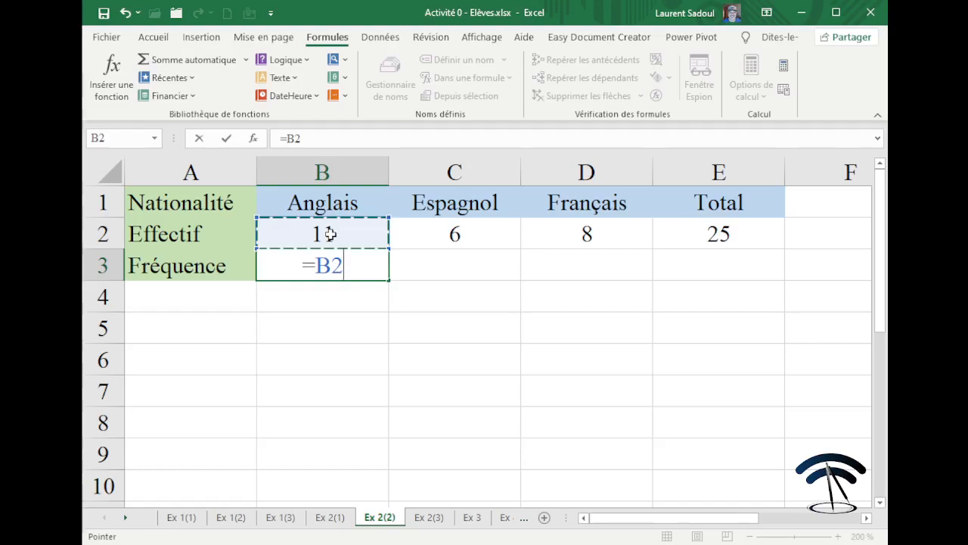
text(/)
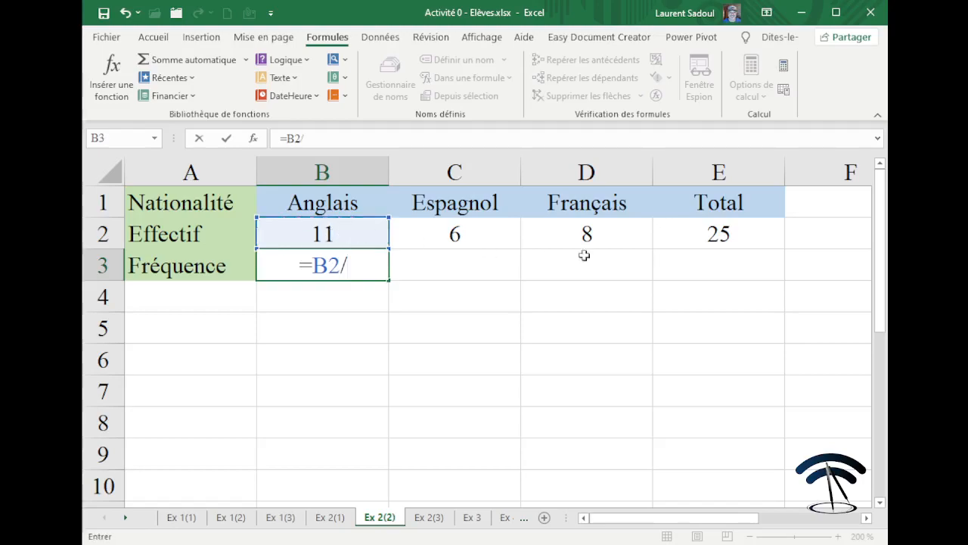
click(702, 236)
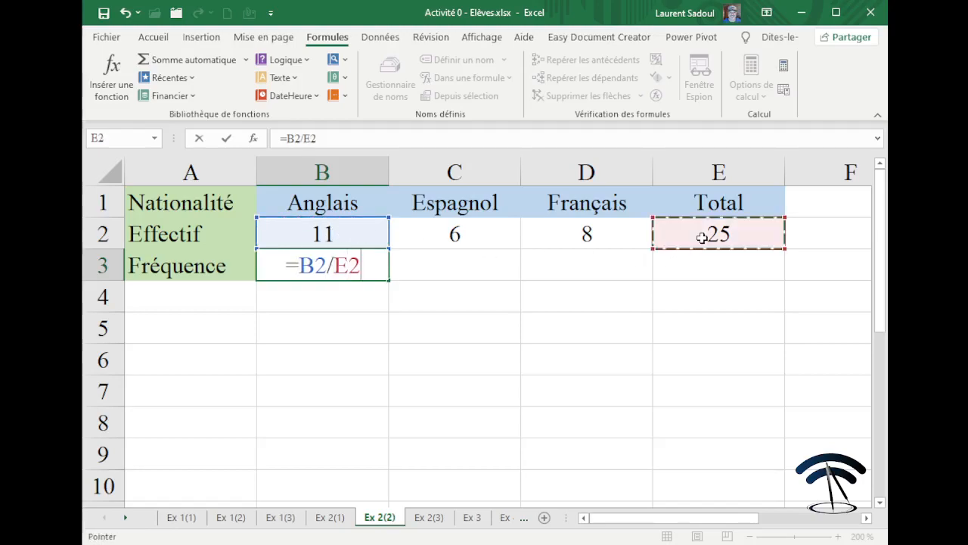
click(348, 264)
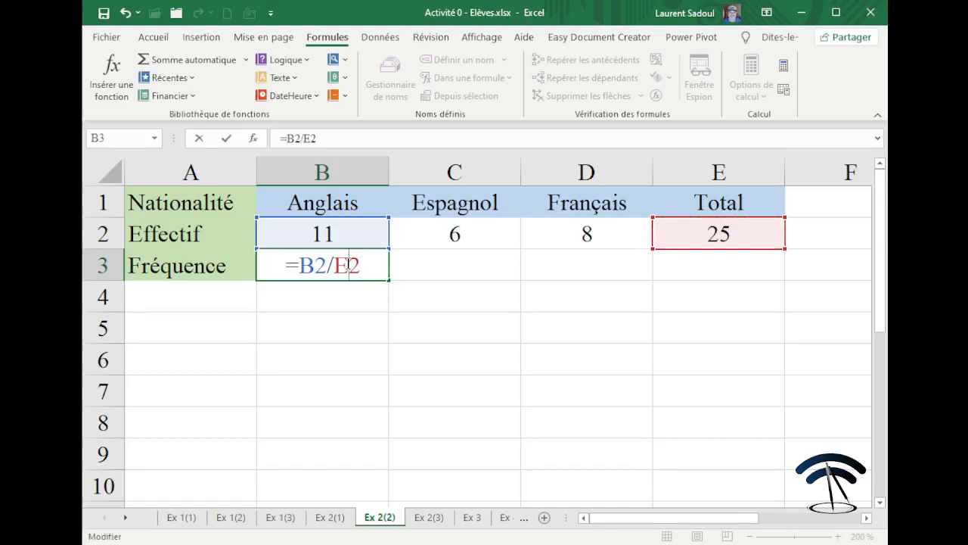
click(151, 38)
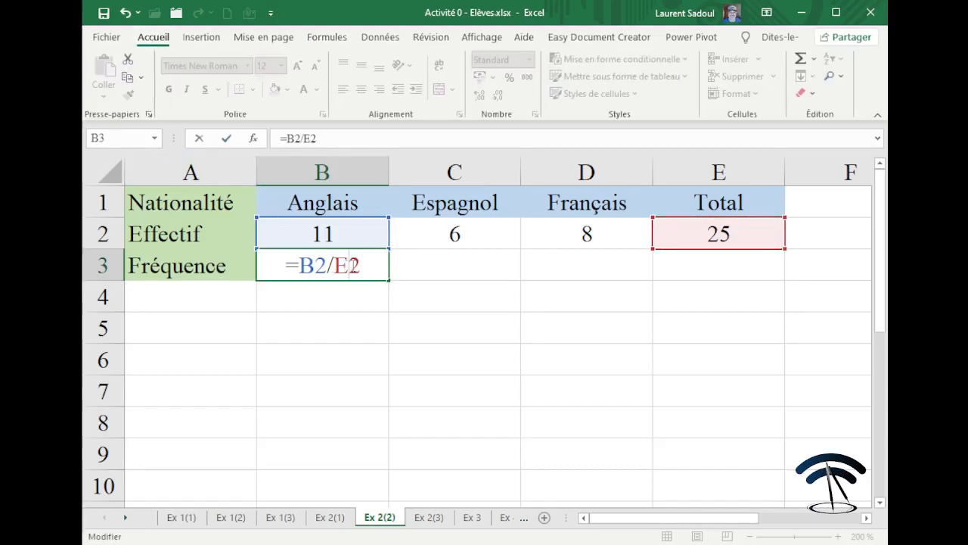
key(F4)
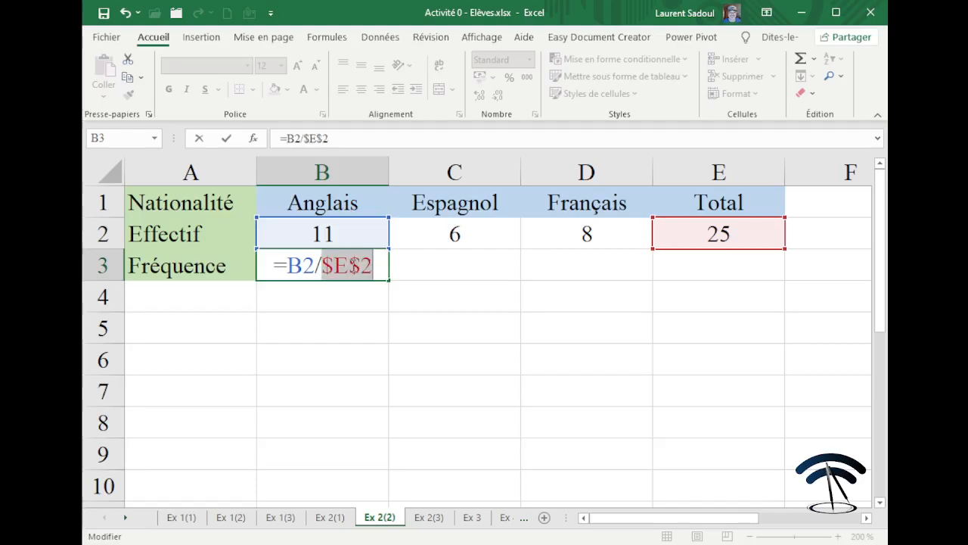
key(Return)
Step: Copy the frequency formula from B3 across row 3 to E3 and check the formula in E3
click(352, 265)
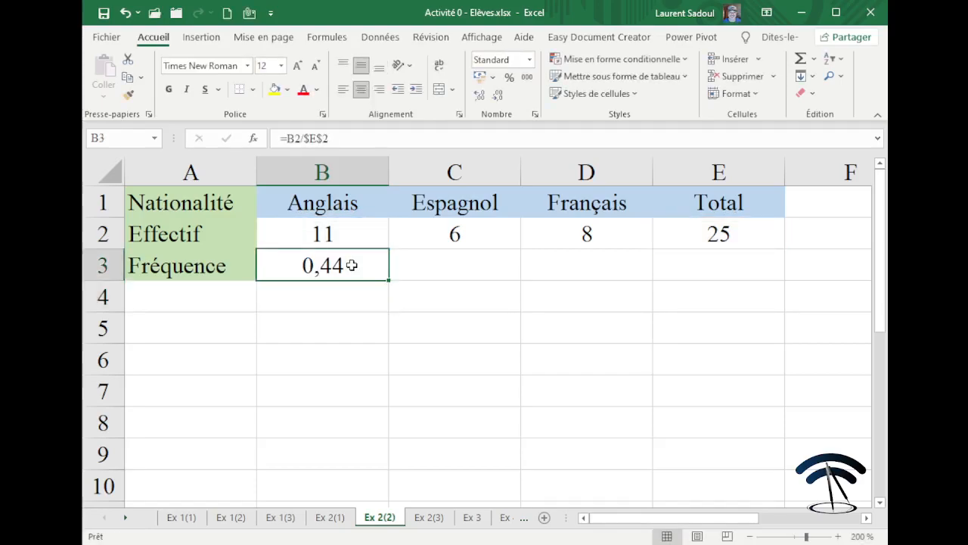
drag(392, 278, 733, 267)
click(724, 296)
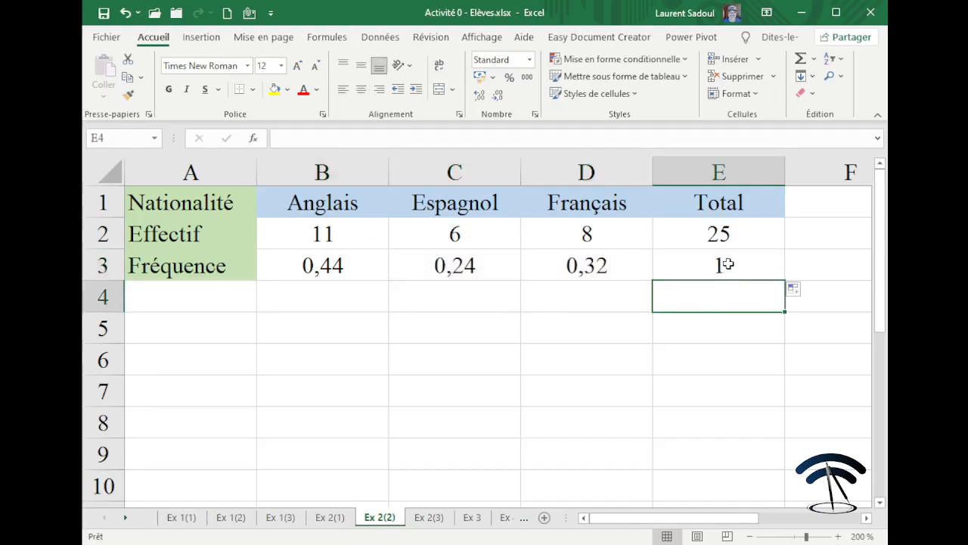
click(727, 263)
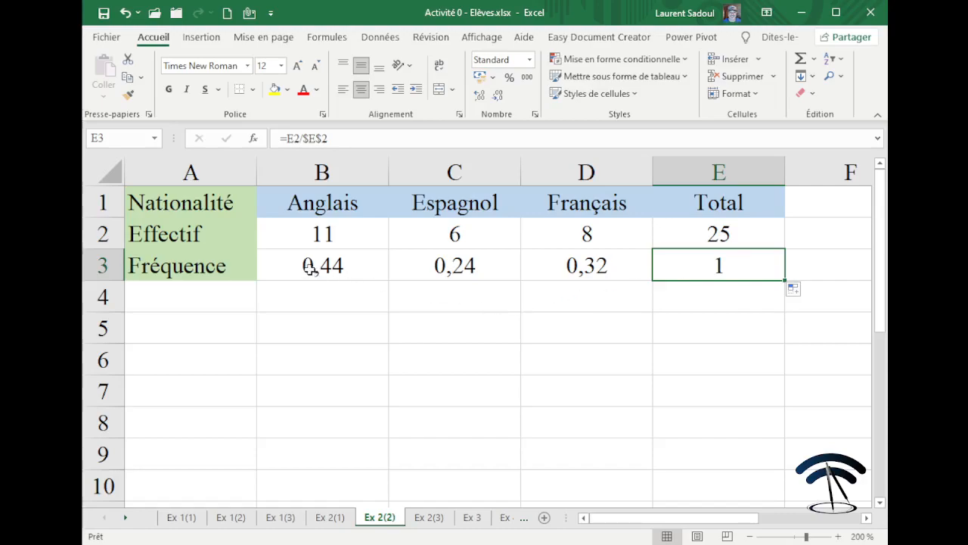
Step: Format the frequencies in B3:E3 as percentages
click(353, 265)
drag(353, 265, 674, 257)
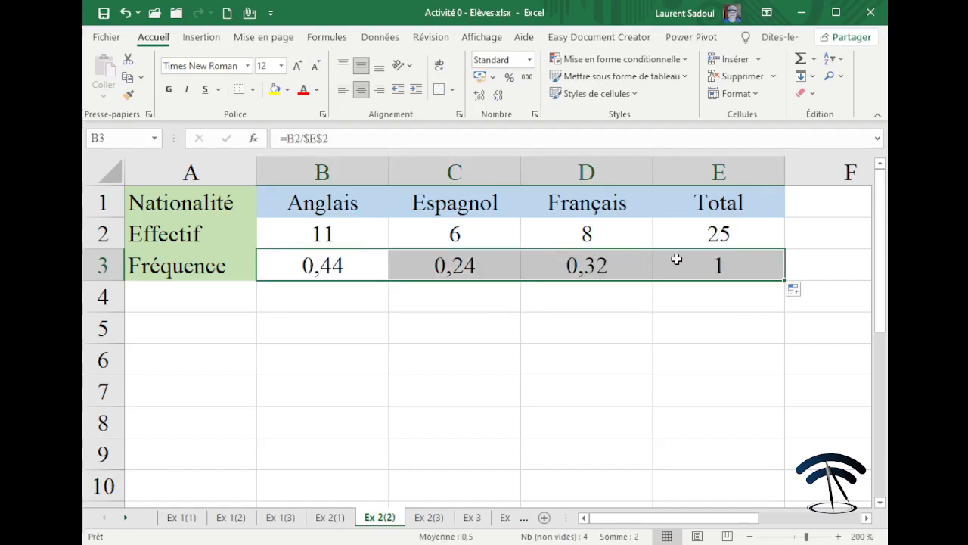
click(510, 78)
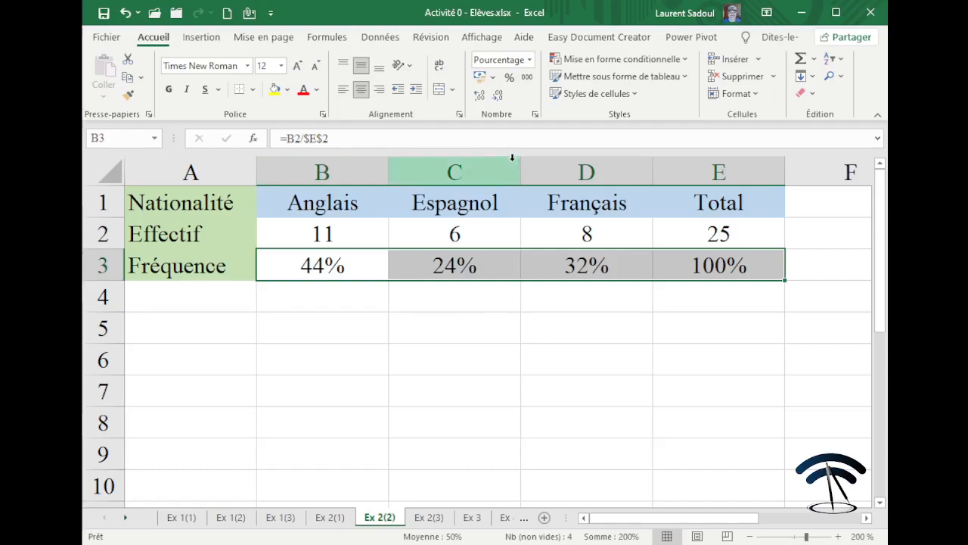
Step: Try adding decimal places to the percentages in B3:E3 and remove them again
click(483, 102)
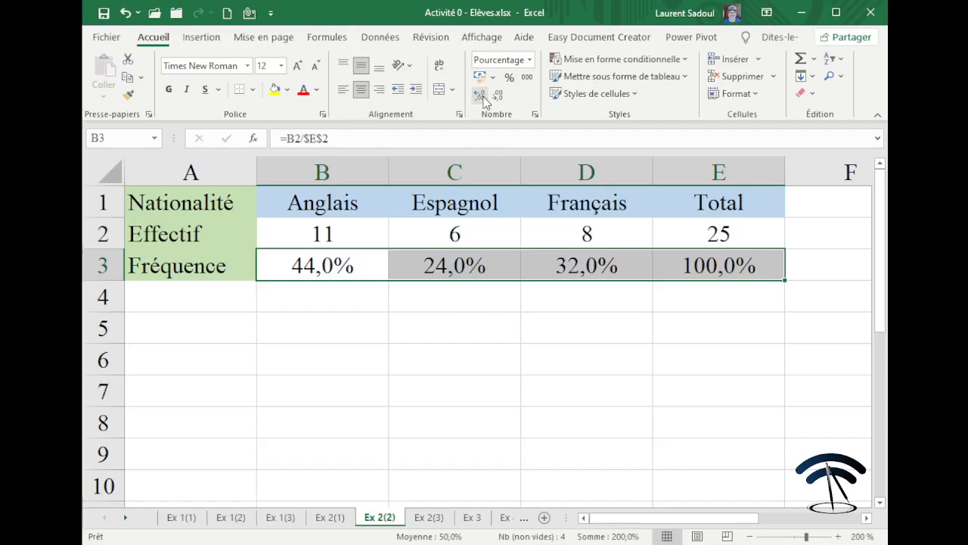
click(484, 99)
click(499, 97)
click(500, 97)
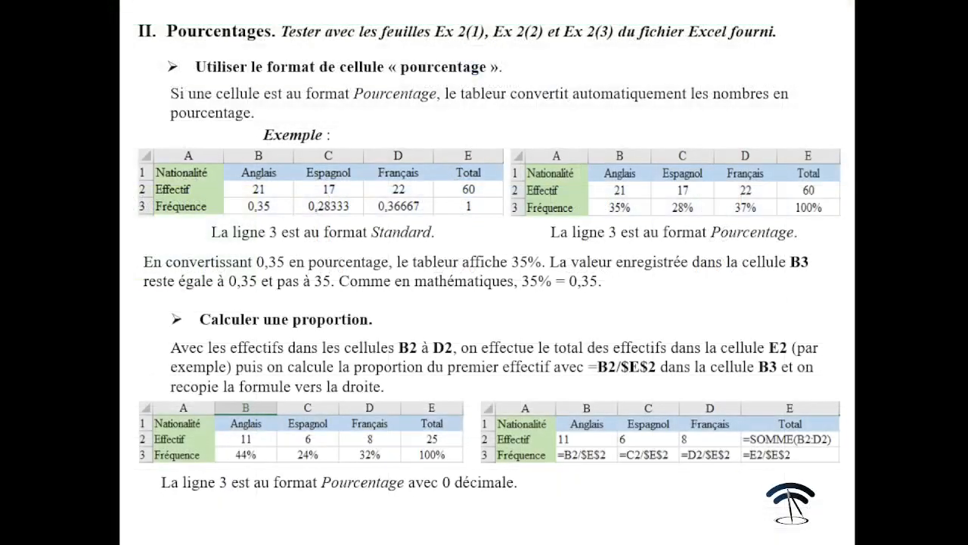
click(448, 298)
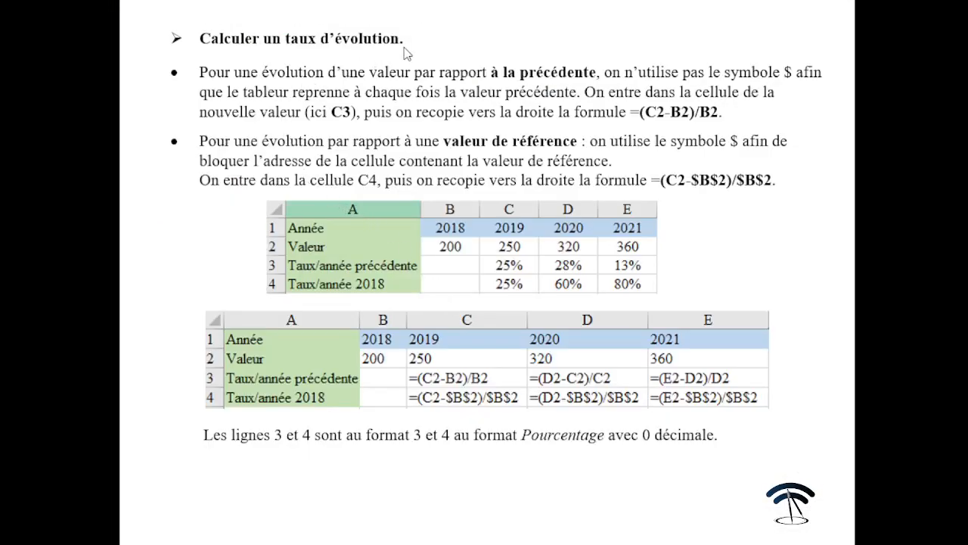
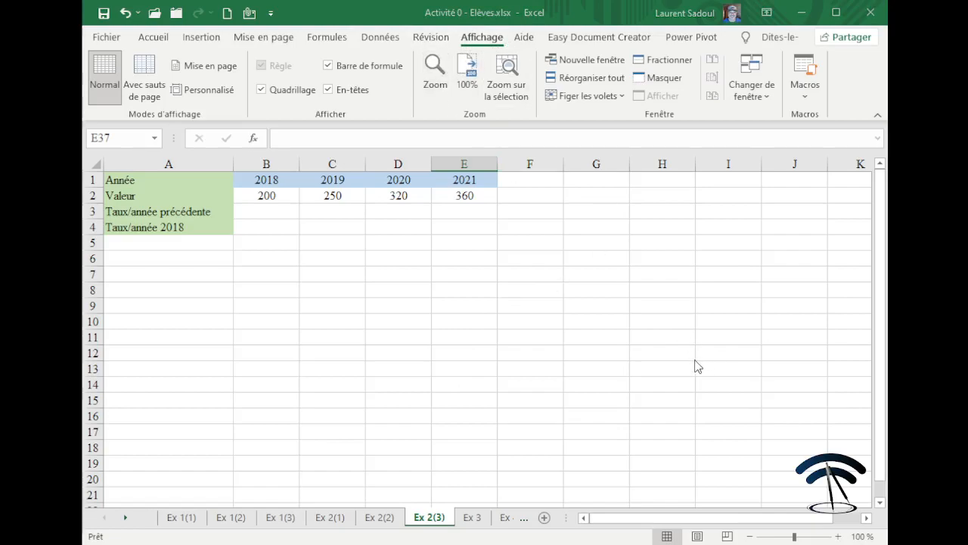
ctrl+scroll(728, 469, up, 5)
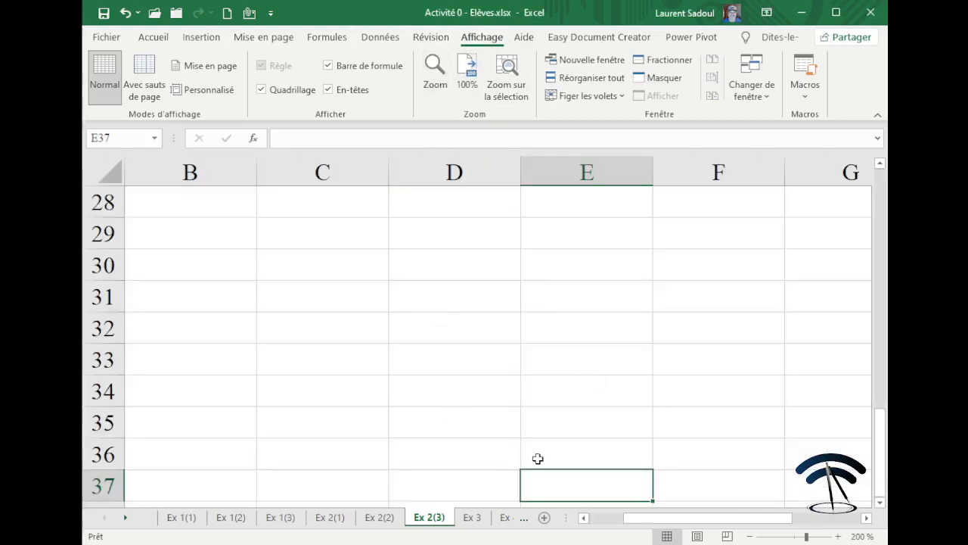
Step: Enter the year-on-year rate formula =(C2-B2)/B2 in C3 of the Ex 2(3) sheet
scroll(608, 406, up, 9)
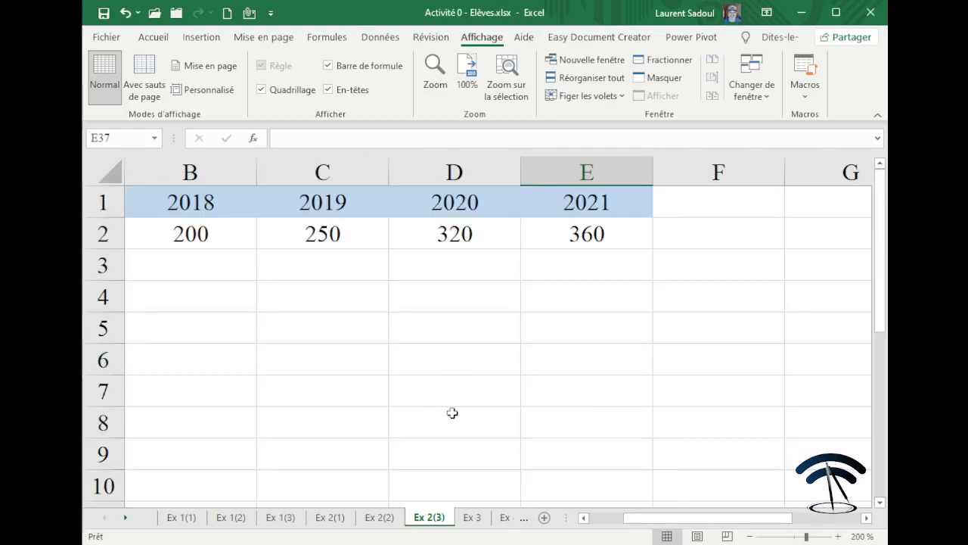
click(587, 521)
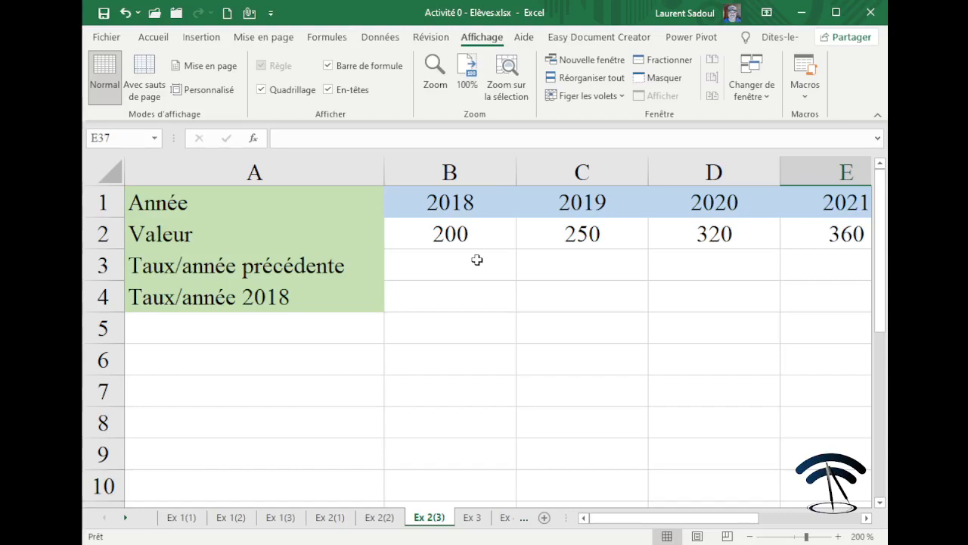
click(588, 199)
click(472, 196)
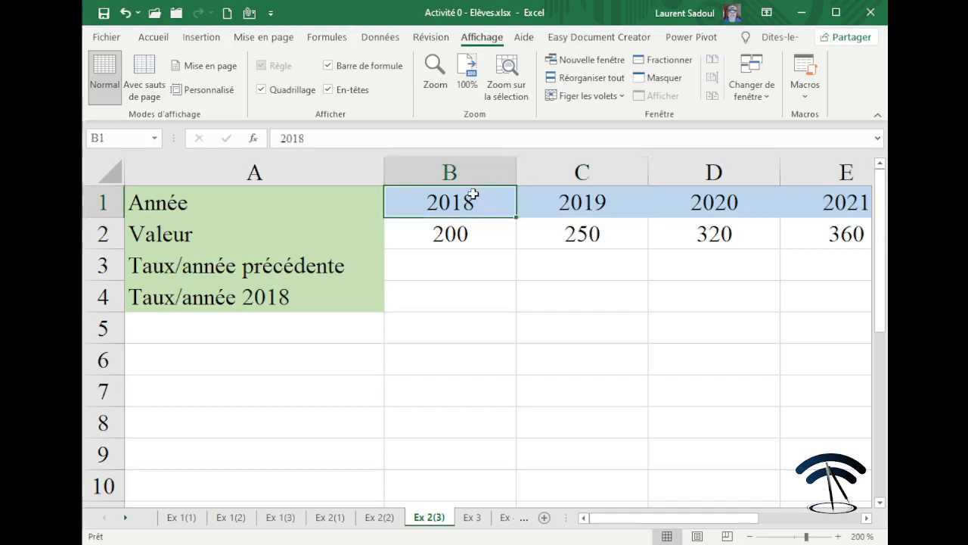
click(594, 269)
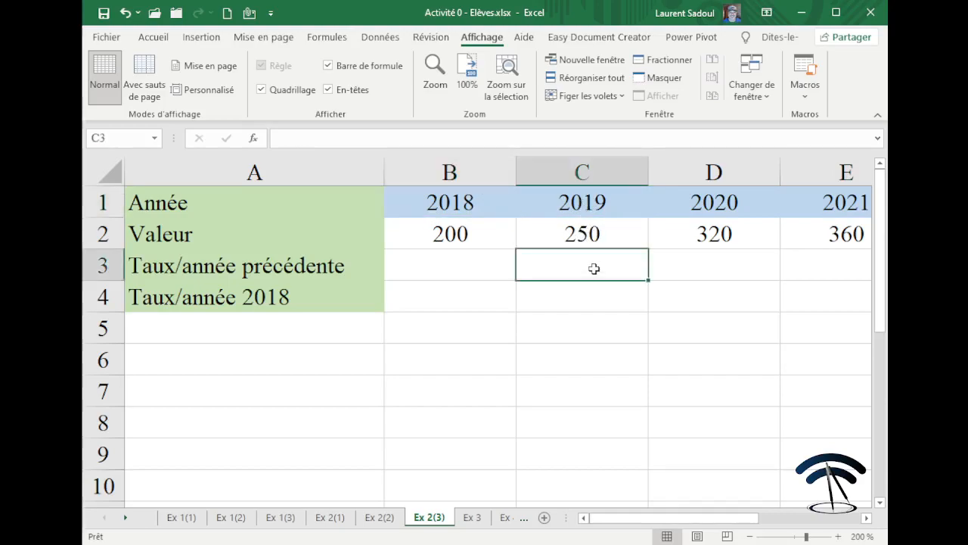
text(=)
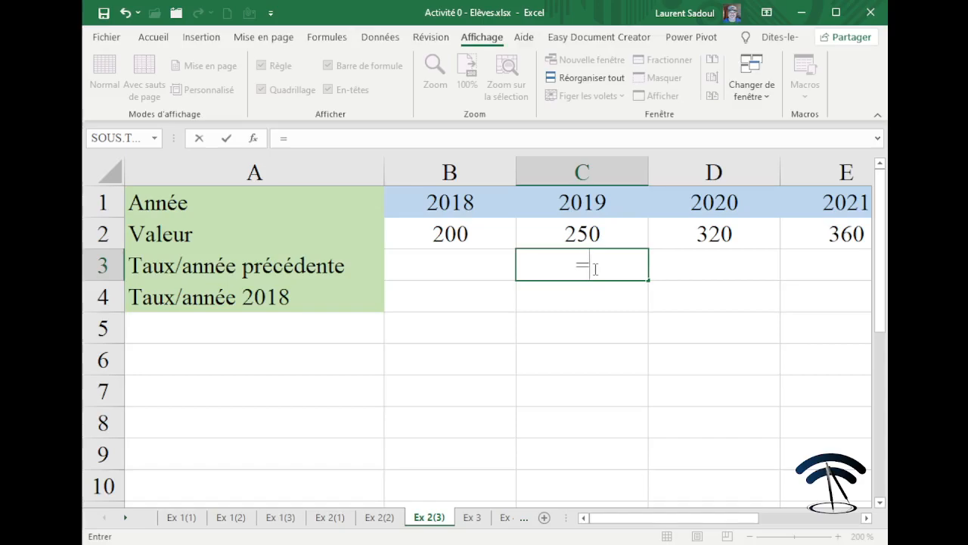
text(()
click(616, 237)
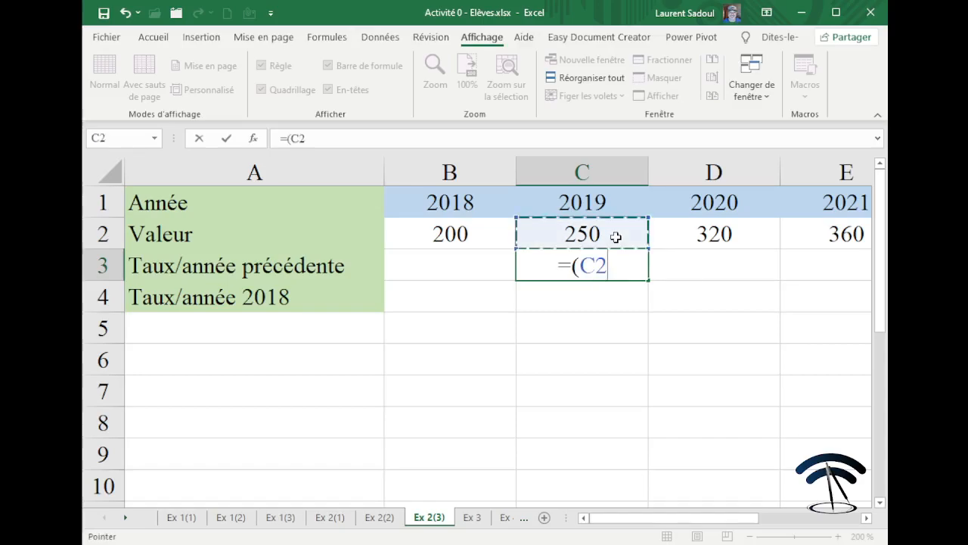
text(-)
click(436, 226)
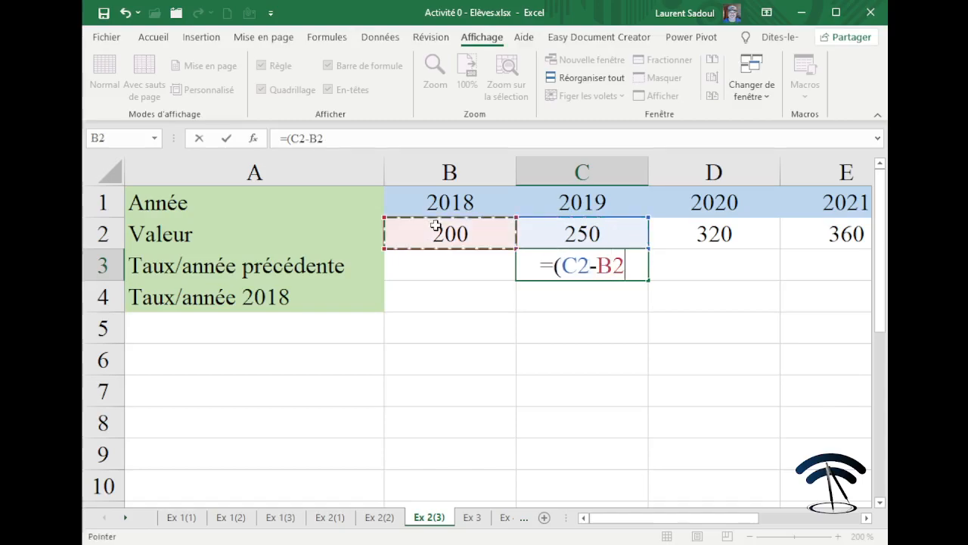
text()/)
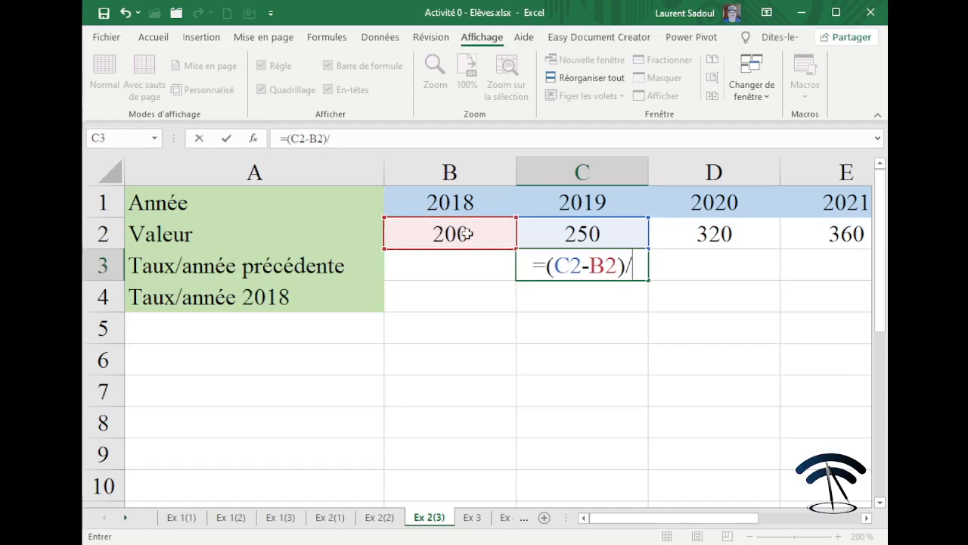
click(468, 234)
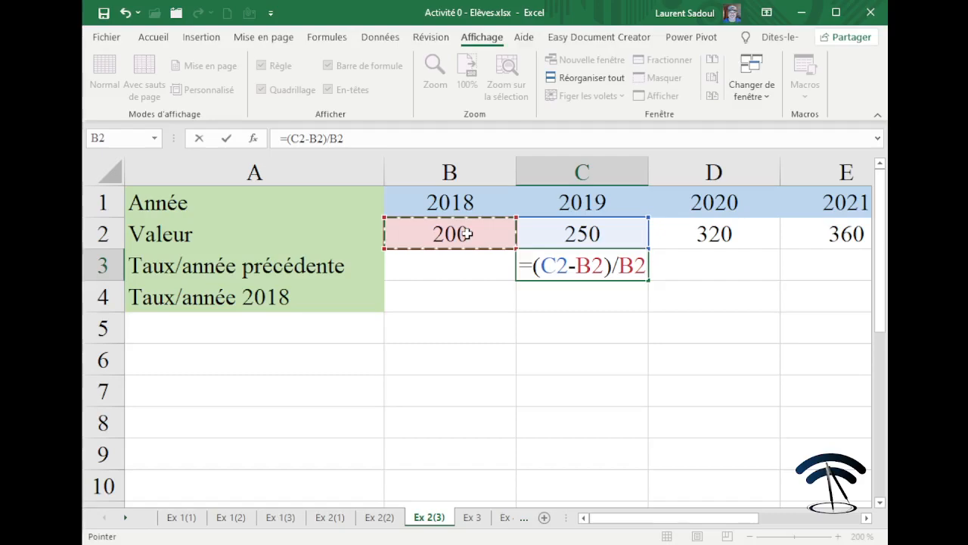
key(Return)
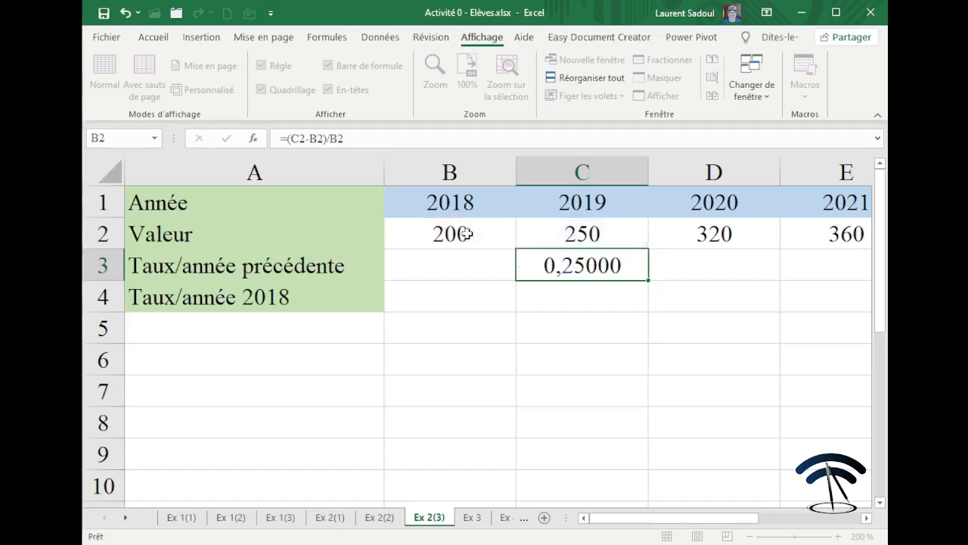
Step: Copy the year-on-year rate formula from C3 across row 3 to E3
click(592, 266)
drag(651, 280, 639, 262)
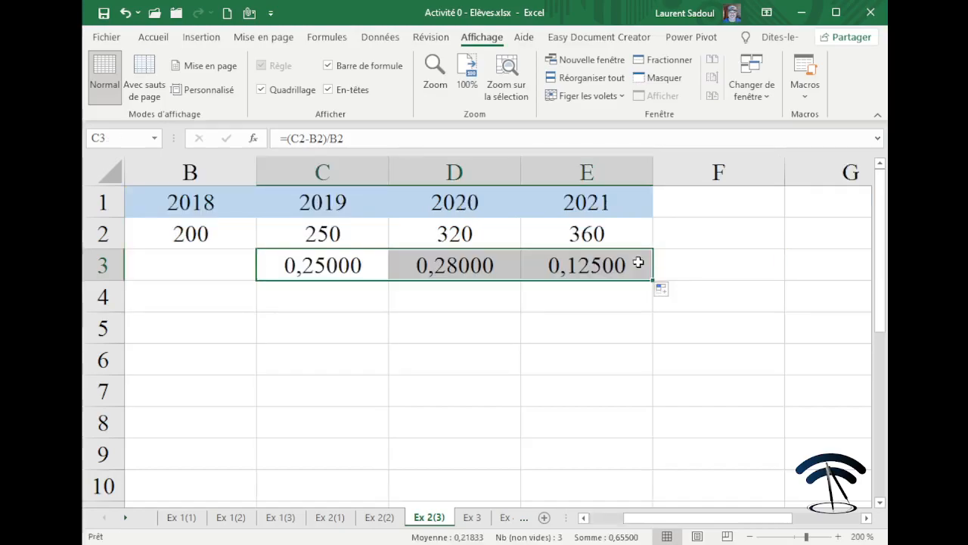
click(616, 342)
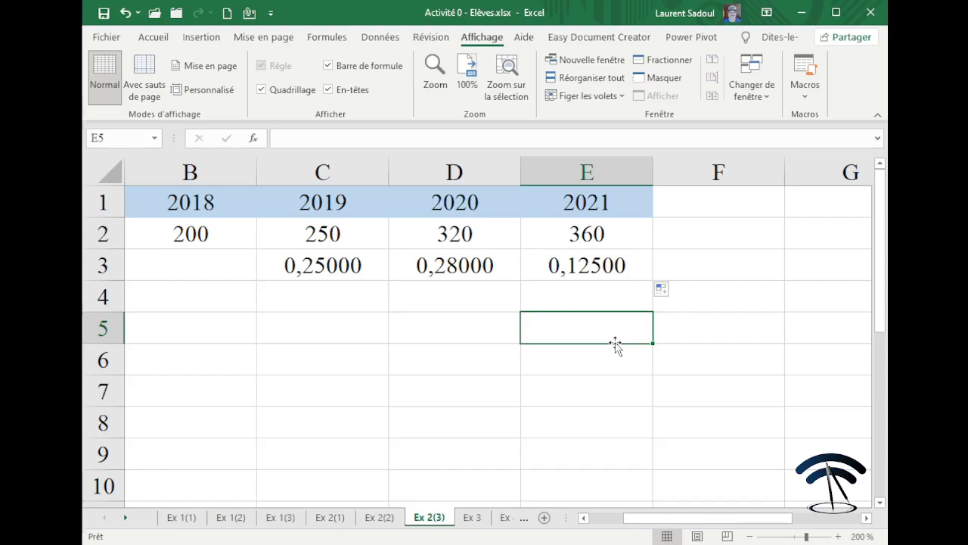
Step: Format the year-on-year rates in C3:E3 as percentages
drag(313, 255, 553, 262)
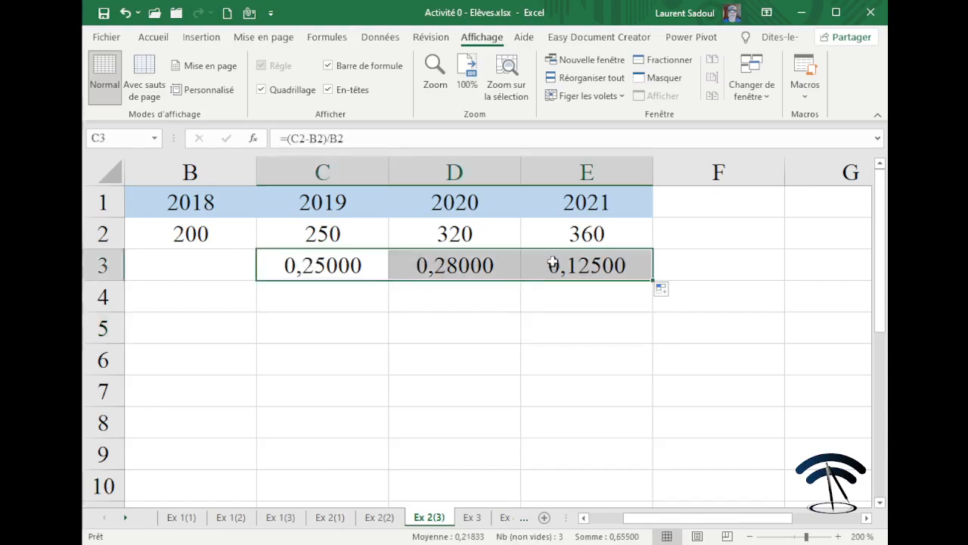
click(155, 39)
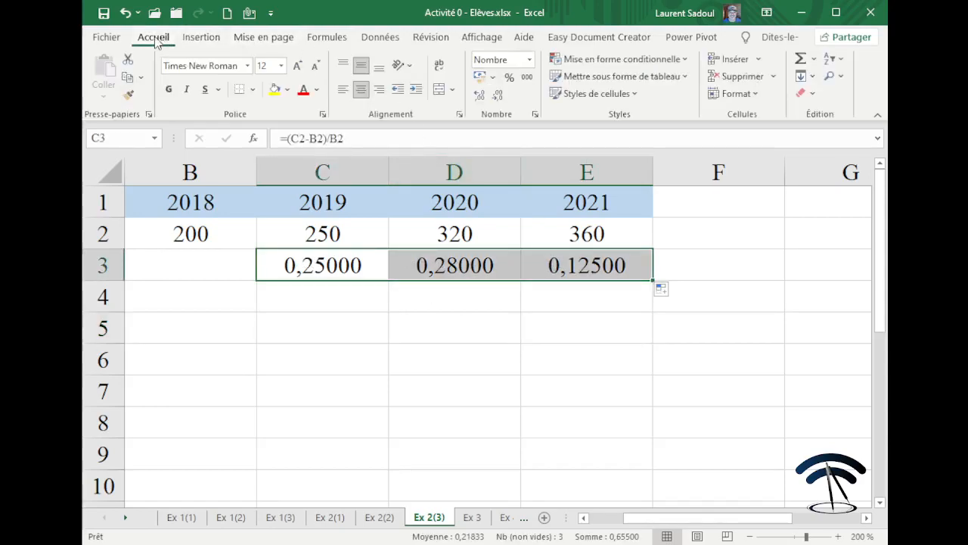
click(510, 78)
click(524, 316)
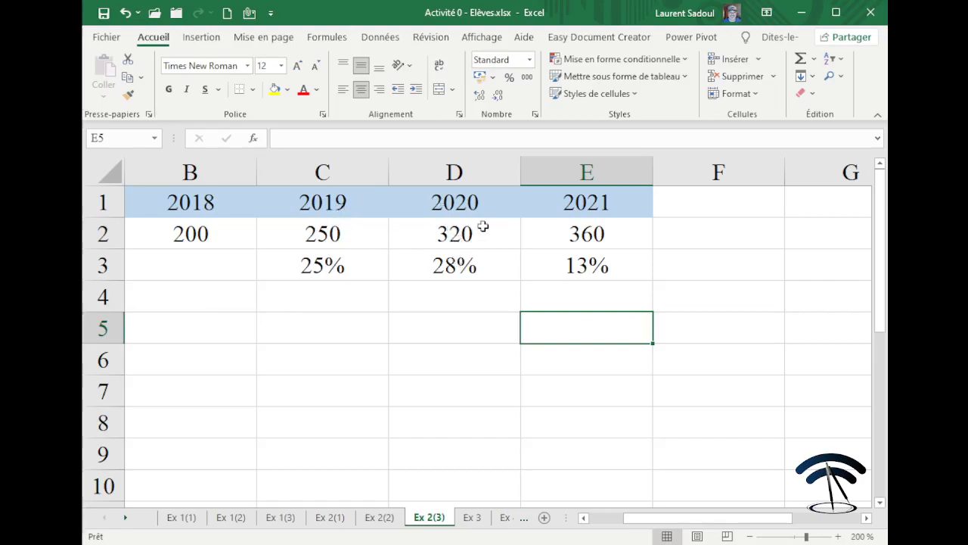
Step: Write the formula =(C2-B2)/B2 in C4 for the rate relative to 2018
click(583, 520)
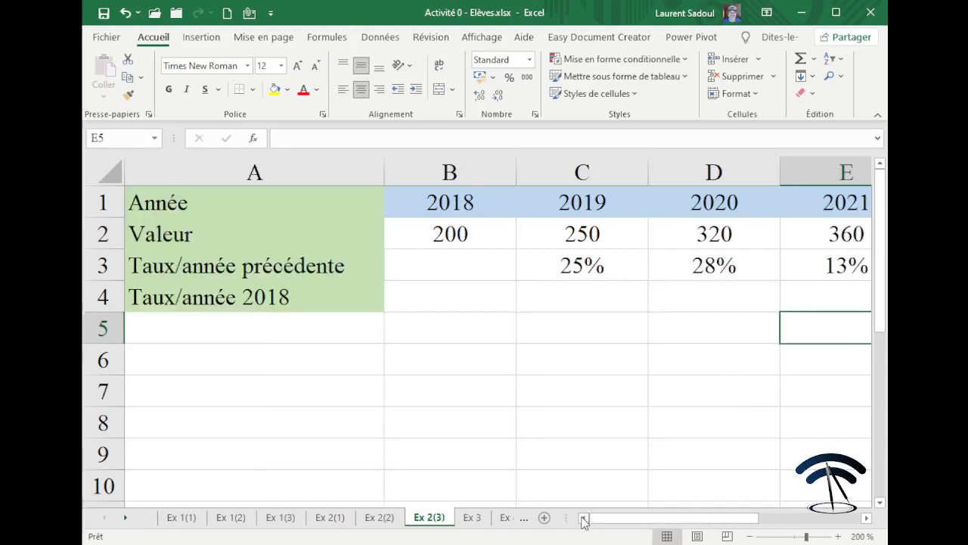
click(578, 293)
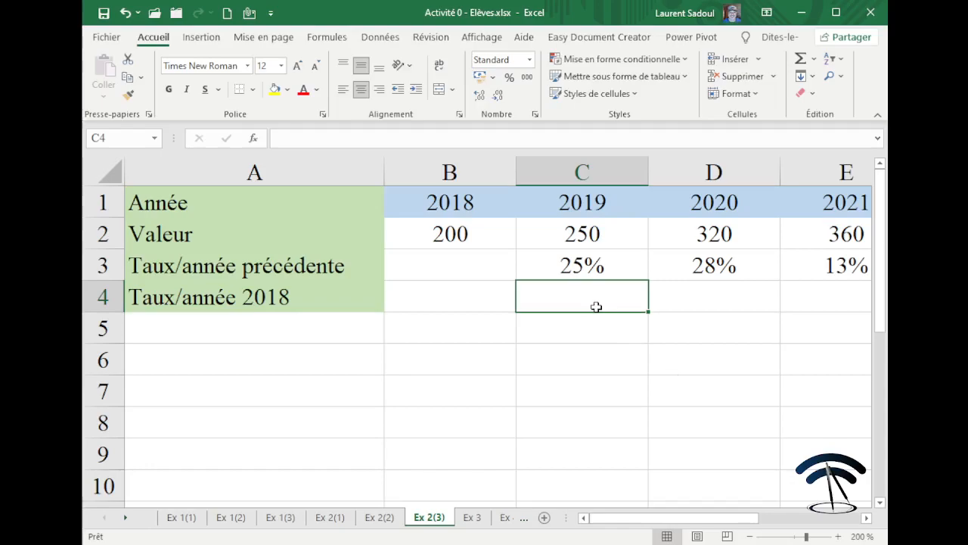
text(=()
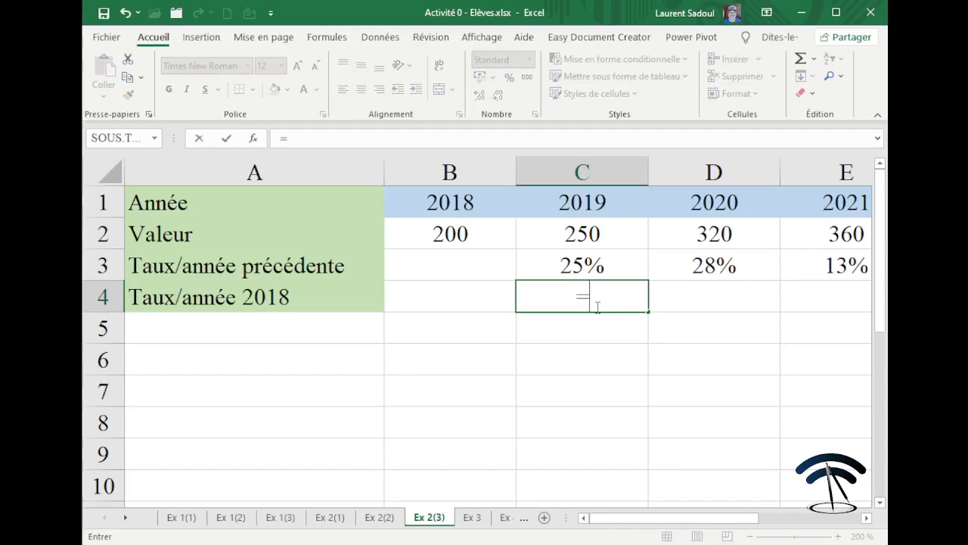
click(583, 233)
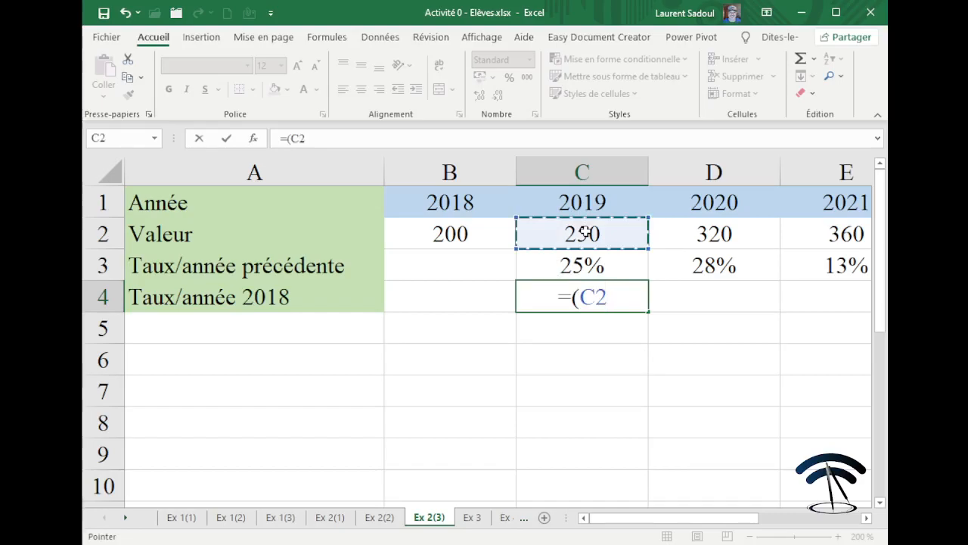
text(-)
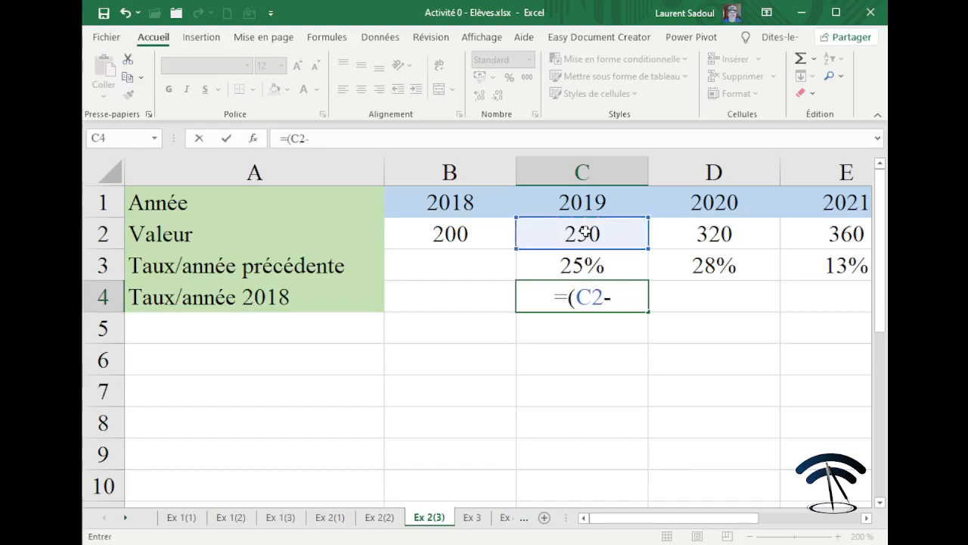
click(469, 235)
text())
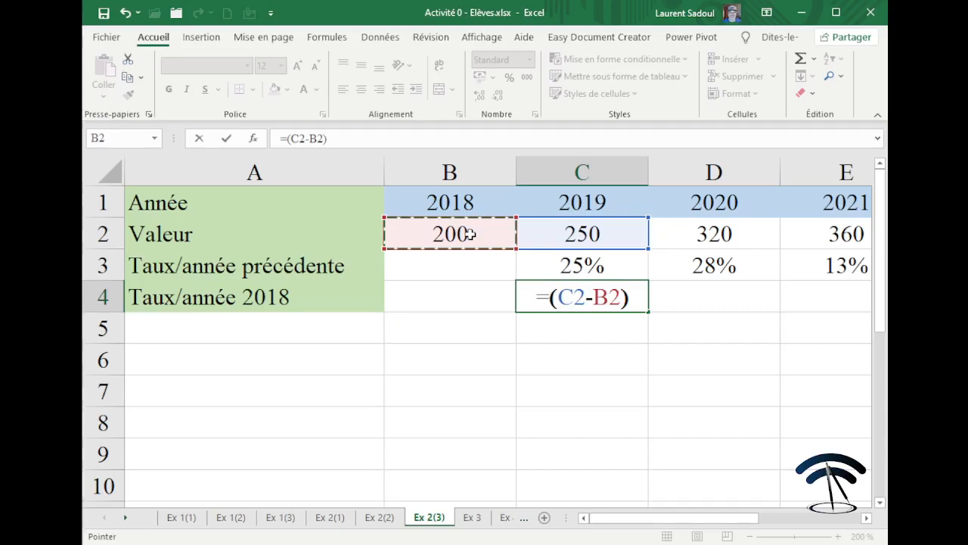
text(/)
click(469, 234)
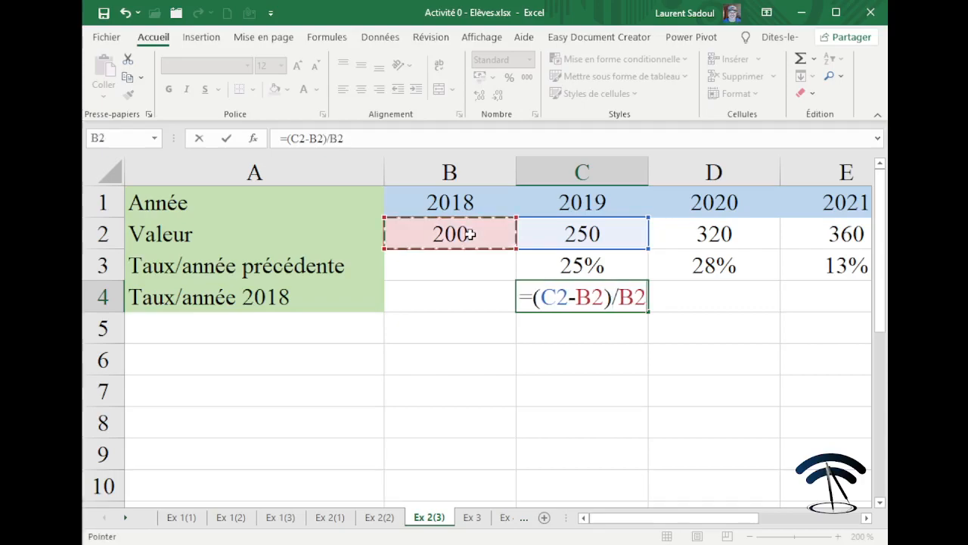
Step: Make both B2 references in the C4 formula absolute, giving =(C2-$B$2)/$B$2, and confirm it
click(595, 296)
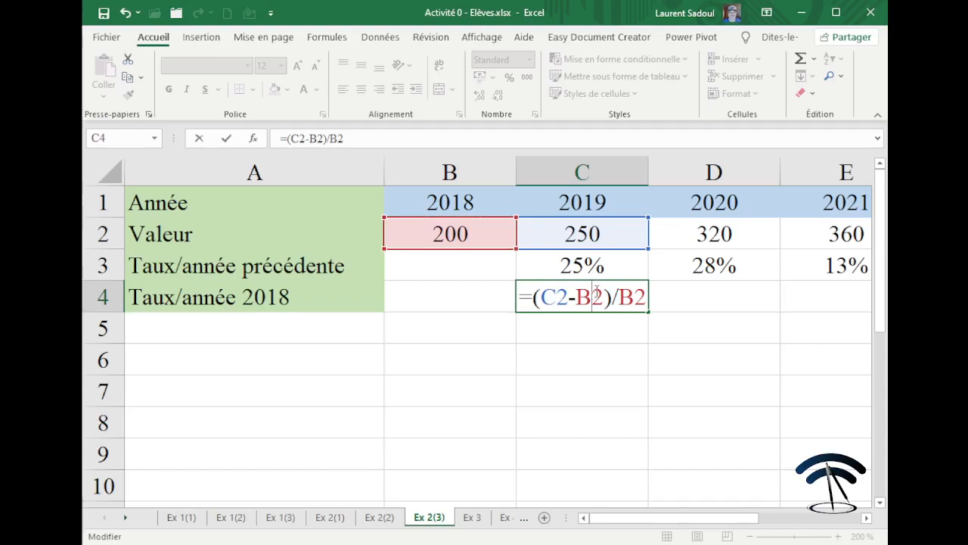
key(F4)
click(647, 297)
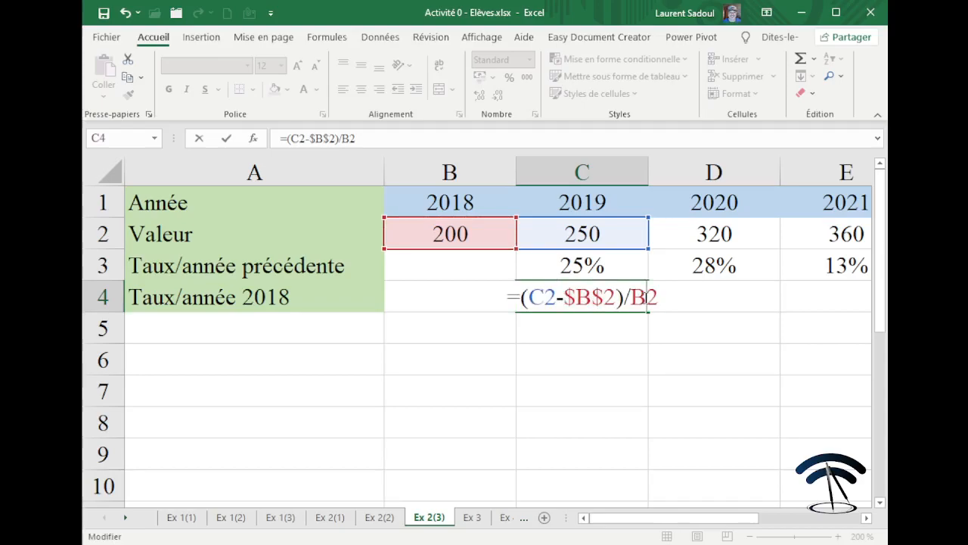
key(F4)
click(406, 142)
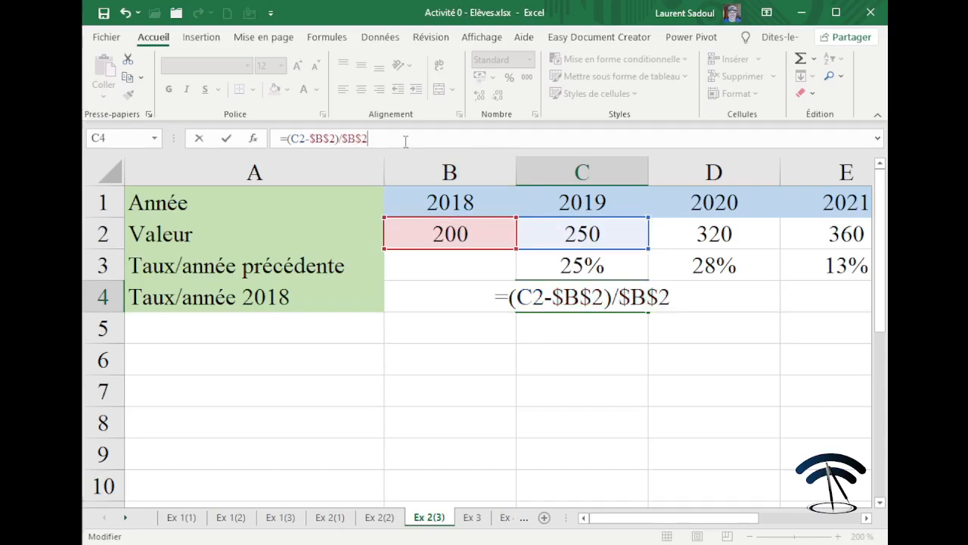
key(Return)
Step: Copy the rate-relative-to-2018 formula from C4 across row 4 to E4
click(589, 289)
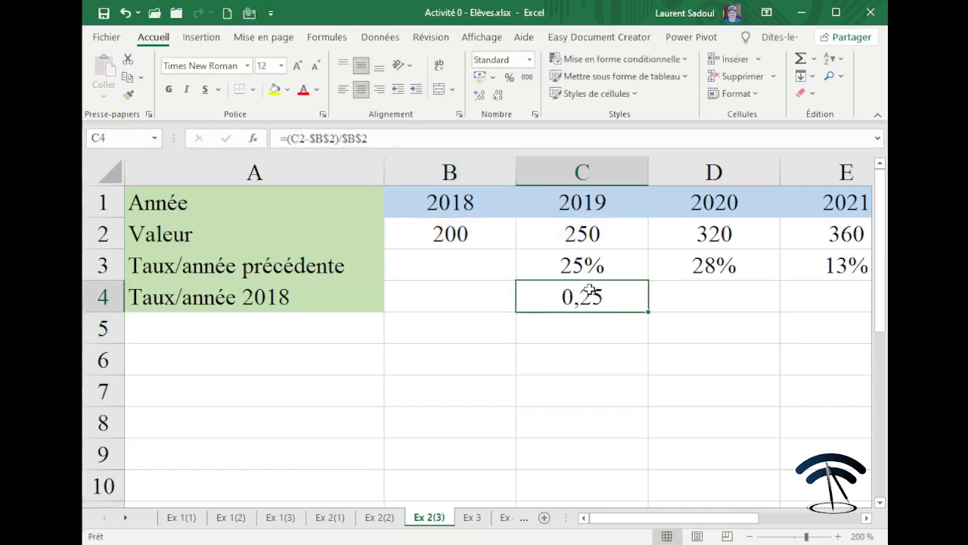
drag(649, 310, 849, 309)
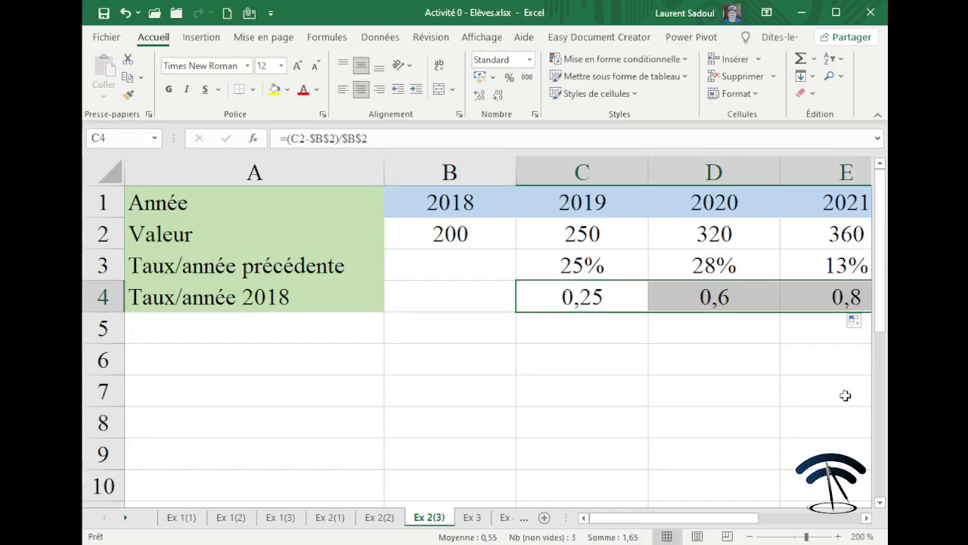
click(867, 518)
click(512, 395)
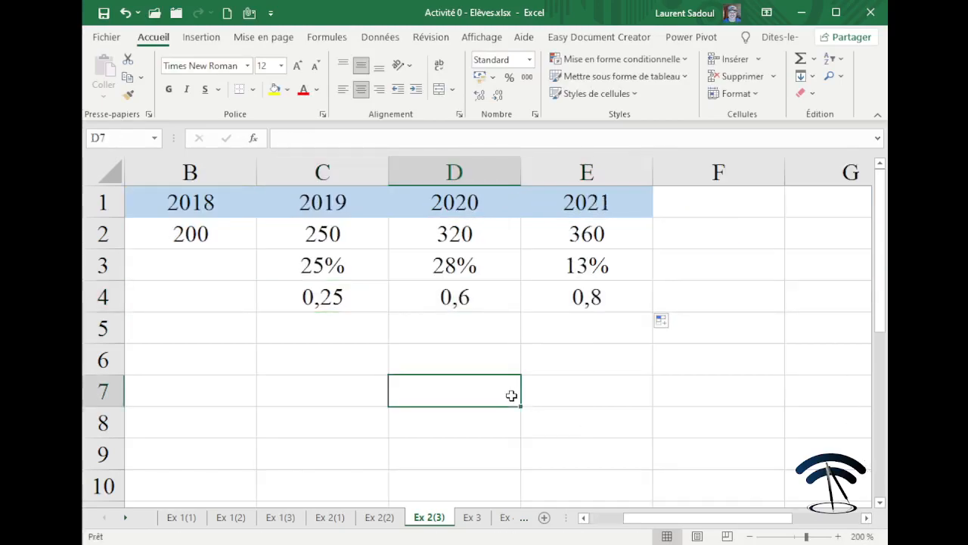
Step: Format the rates relative to 2018 in C4:E4 as percentages
drag(306, 295, 566, 300)
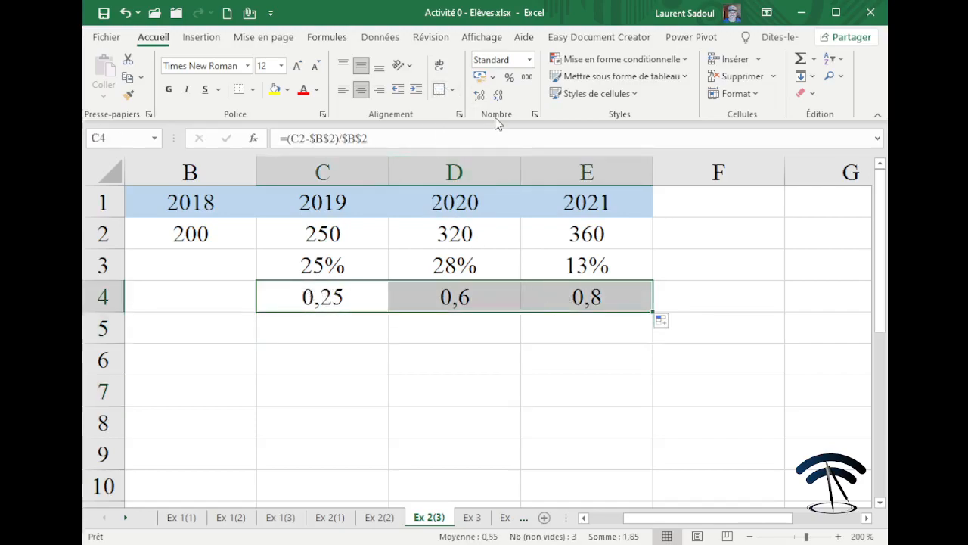
click(510, 80)
click(342, 413)
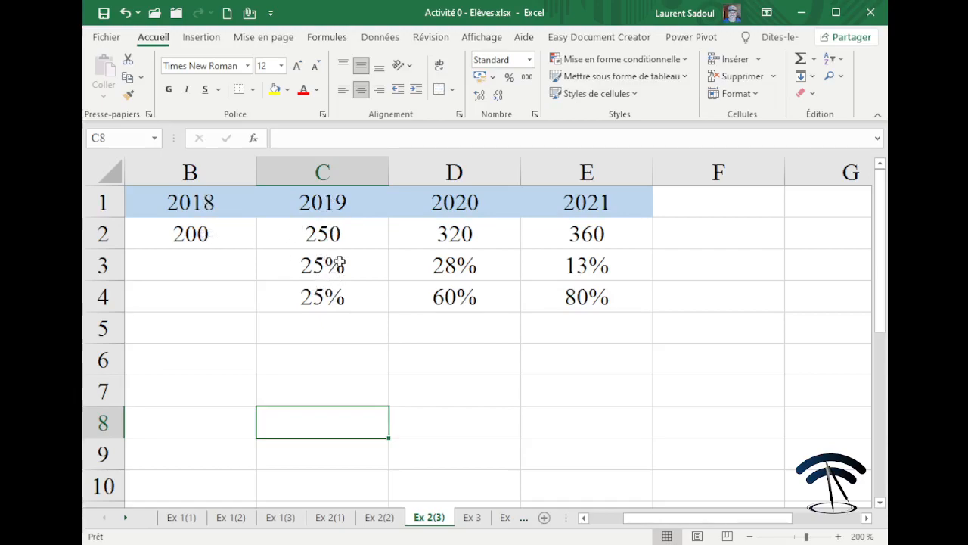
Step: Compare the formulas in C3, C4 and D3, and check the 2018 base value in B2
click(334, 292)
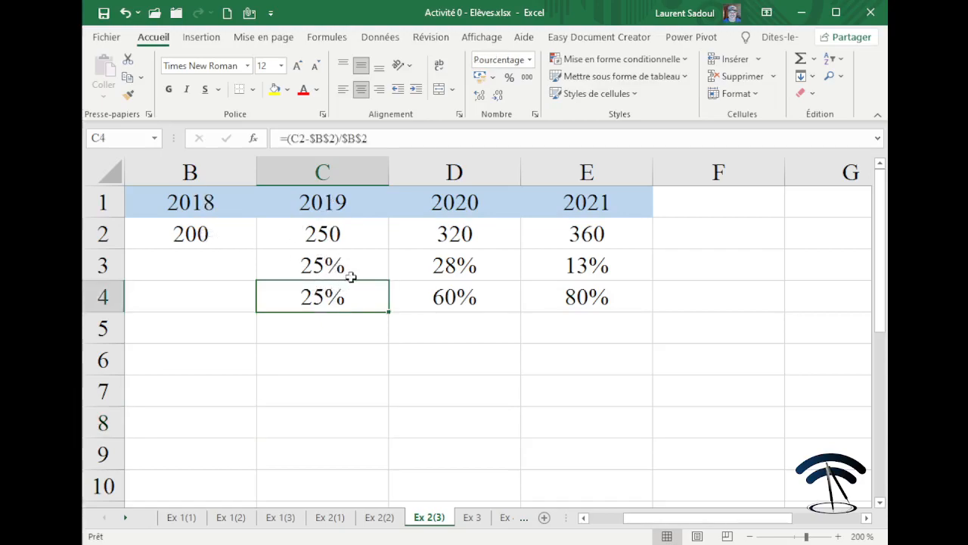
click(353, 269)
click(355, 283)
click(358, 270)
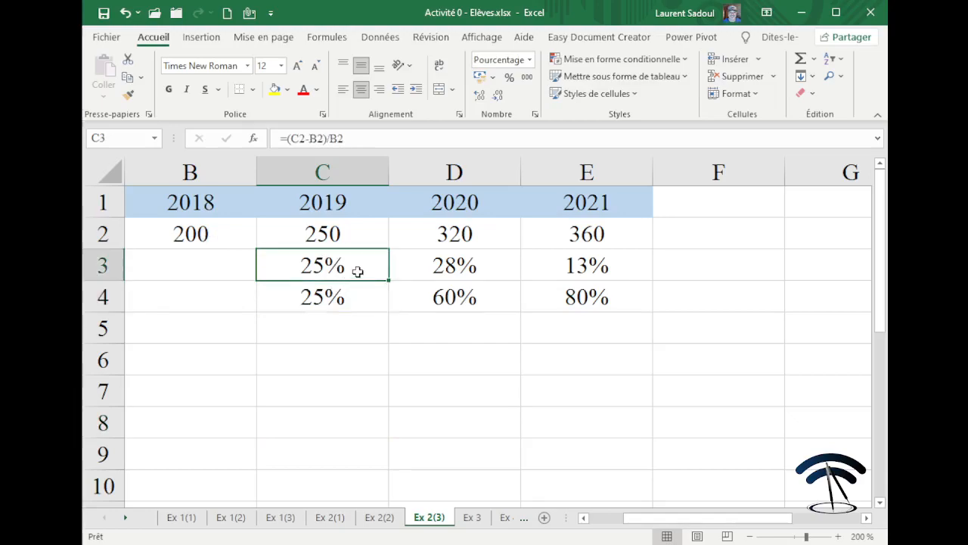
click(356, 305)
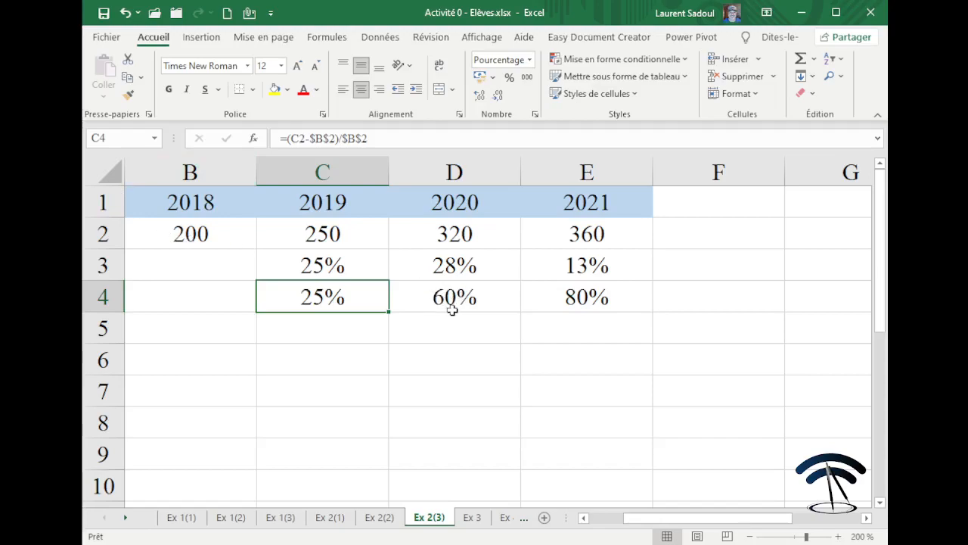
click(206, 235)
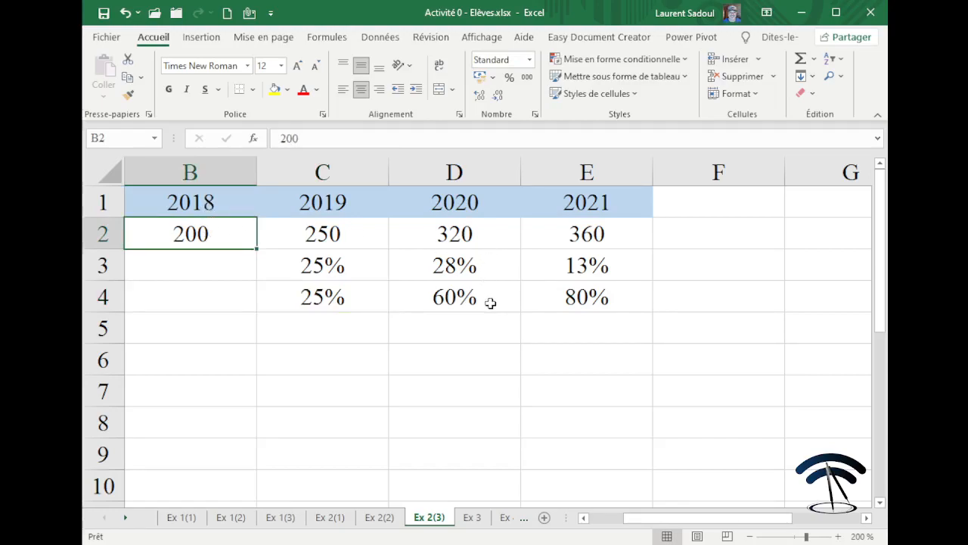
click(362, 268)
click(420, 271)
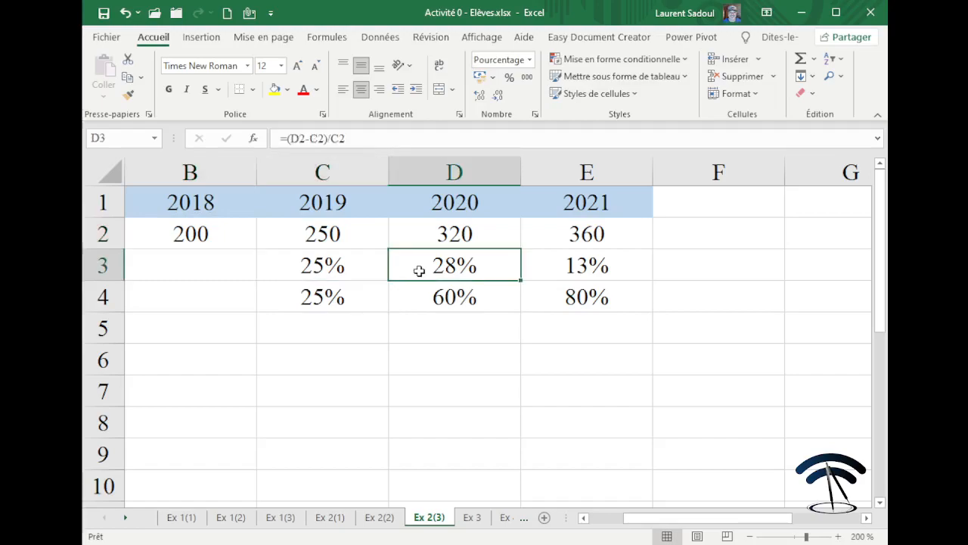
click(358, 265)
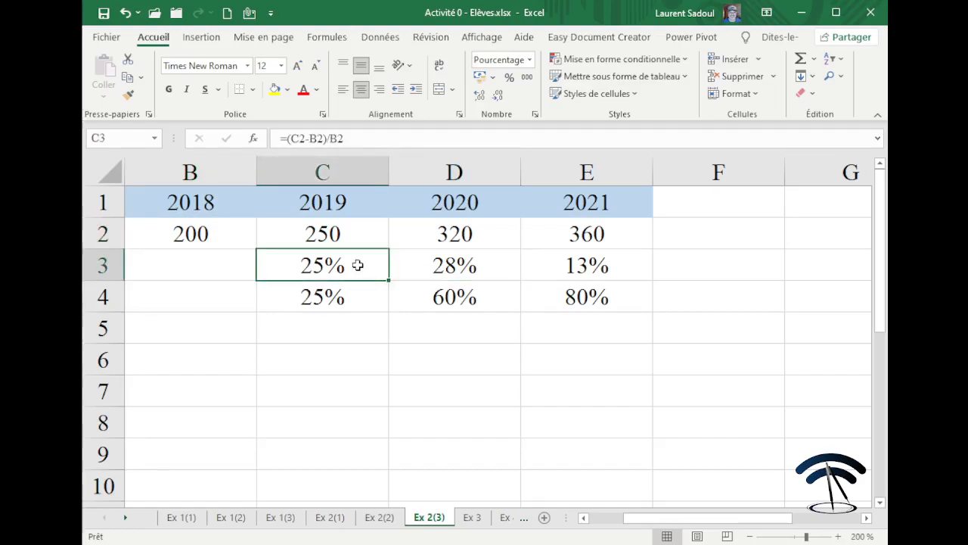